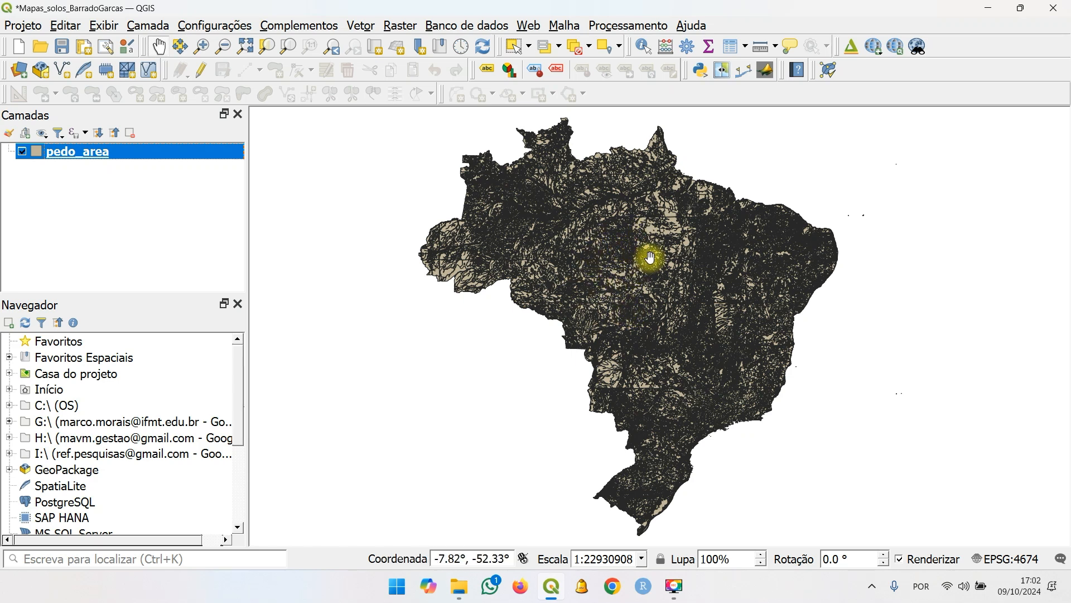
Step: Open the pedo_area attribute table and adjust the legenda, ordem and subordem column widths to read the soil classes
right_click(91, 159)
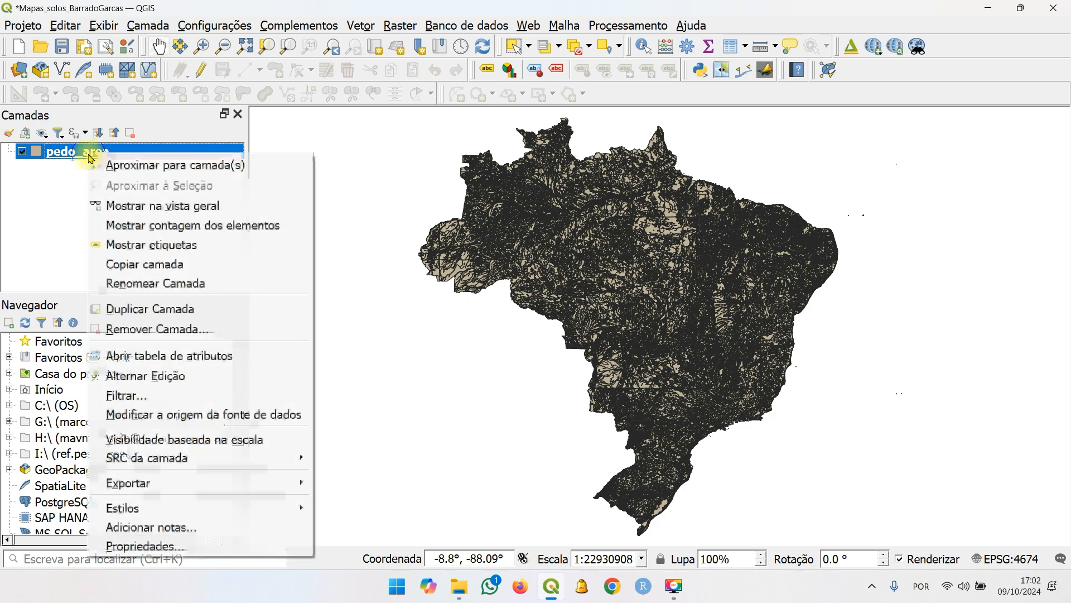
left_click(208, 358)
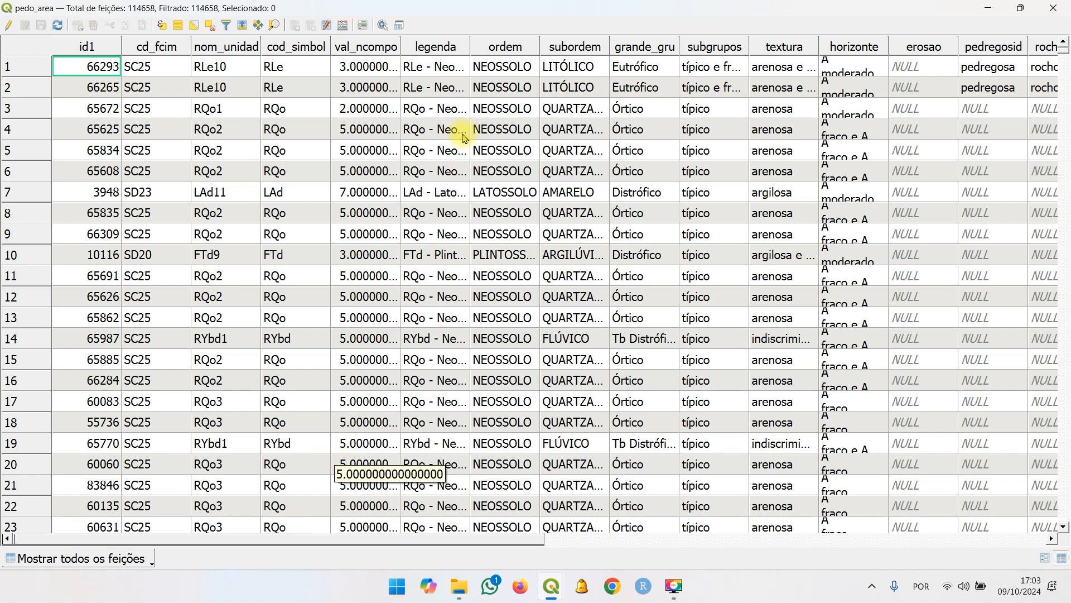
left_click_drag(472, 46, 672, 46)
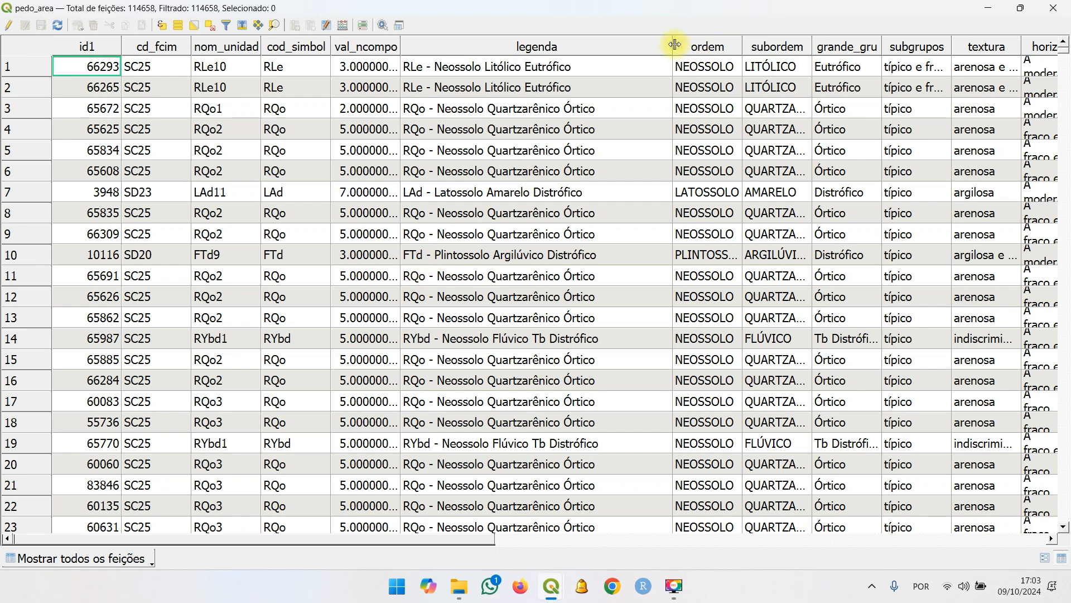
left_click_drag(674, 43, 597, 43)
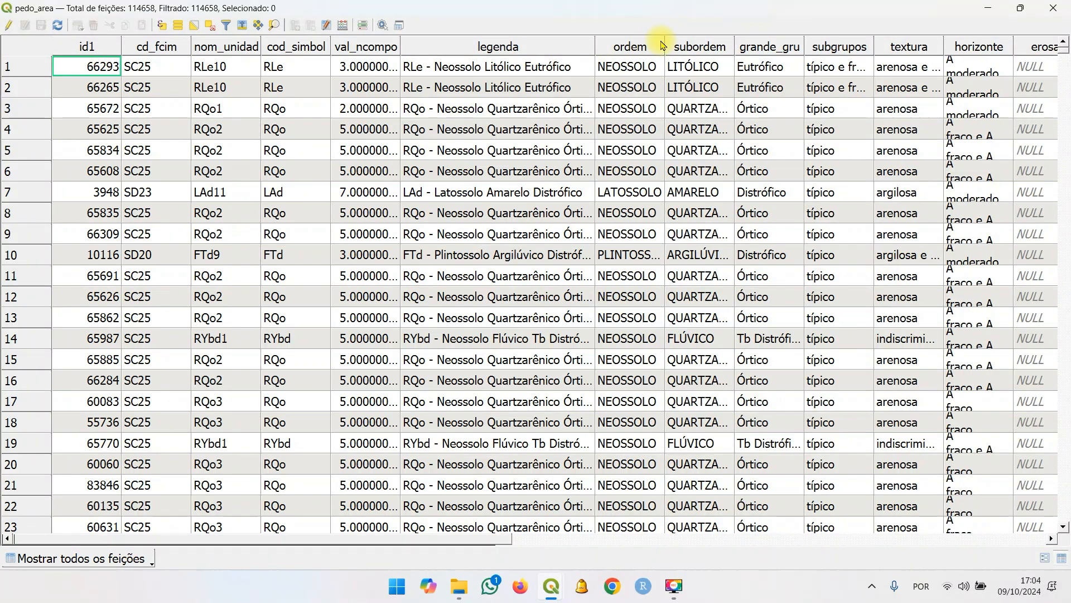
left_click_drag(667, 43, 751, 43)
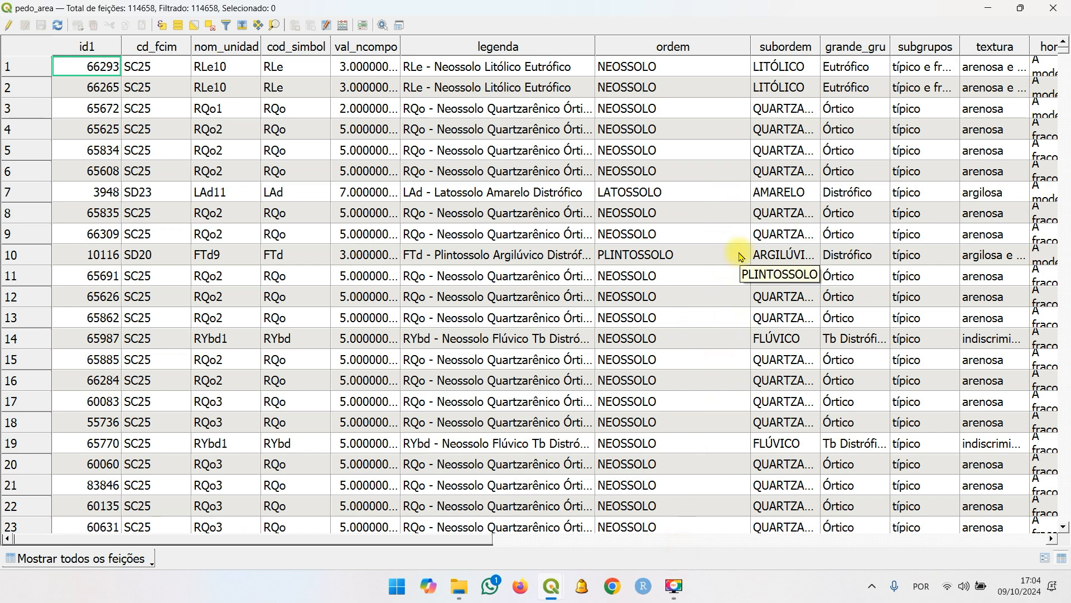
left_click_drag(749, 44, 681, 44)
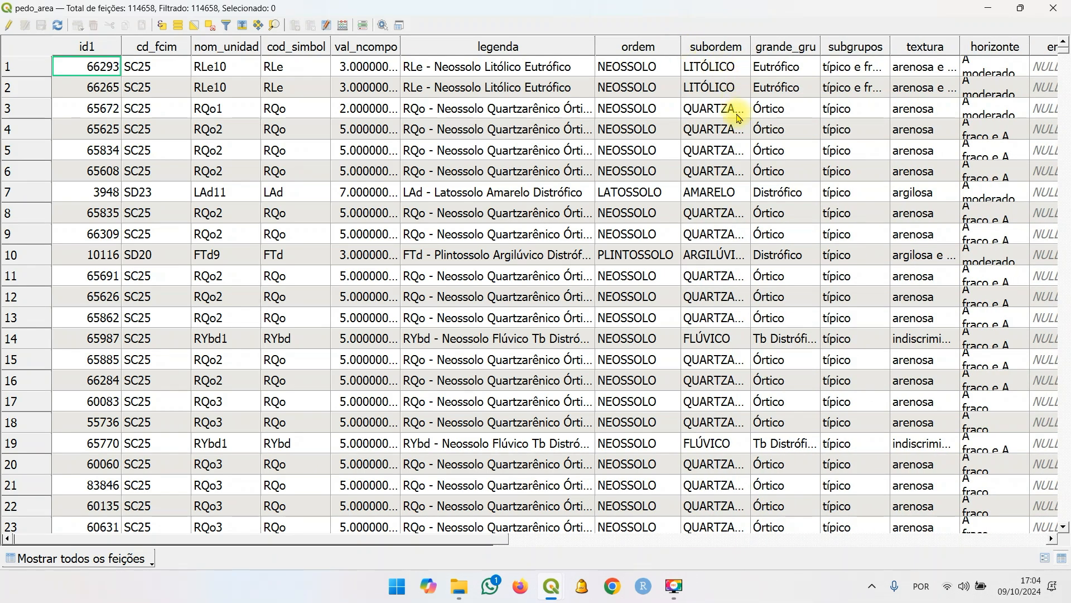
left_click_drag(752, 44, 797, 44)
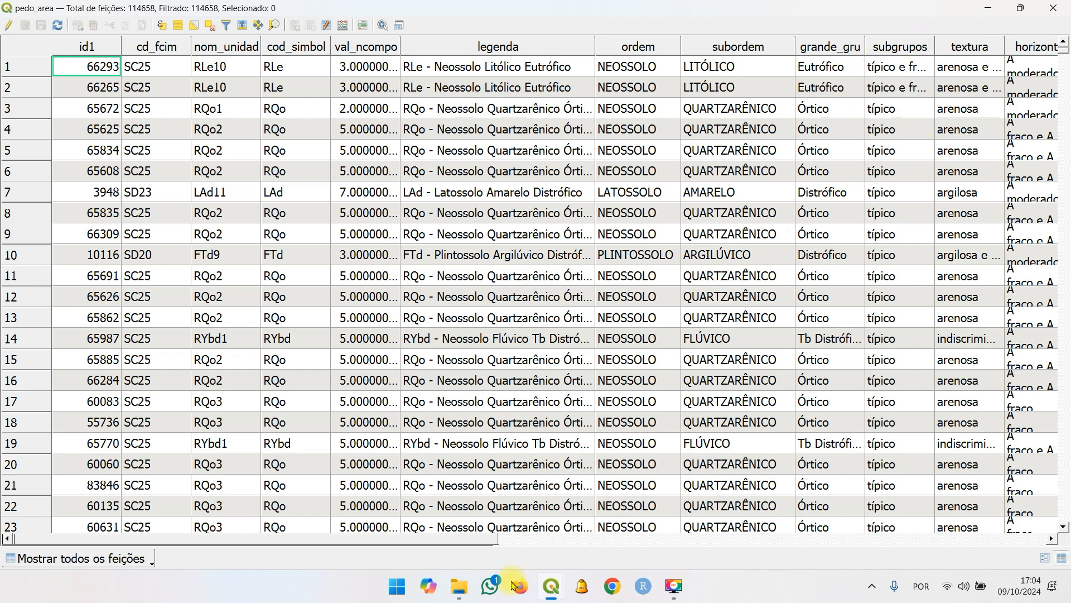
Step: Widen the textura column, review the remaining soil attribute columns through the component fields, and close the attribute table
left_click_drag(466, 540, 615, 540)
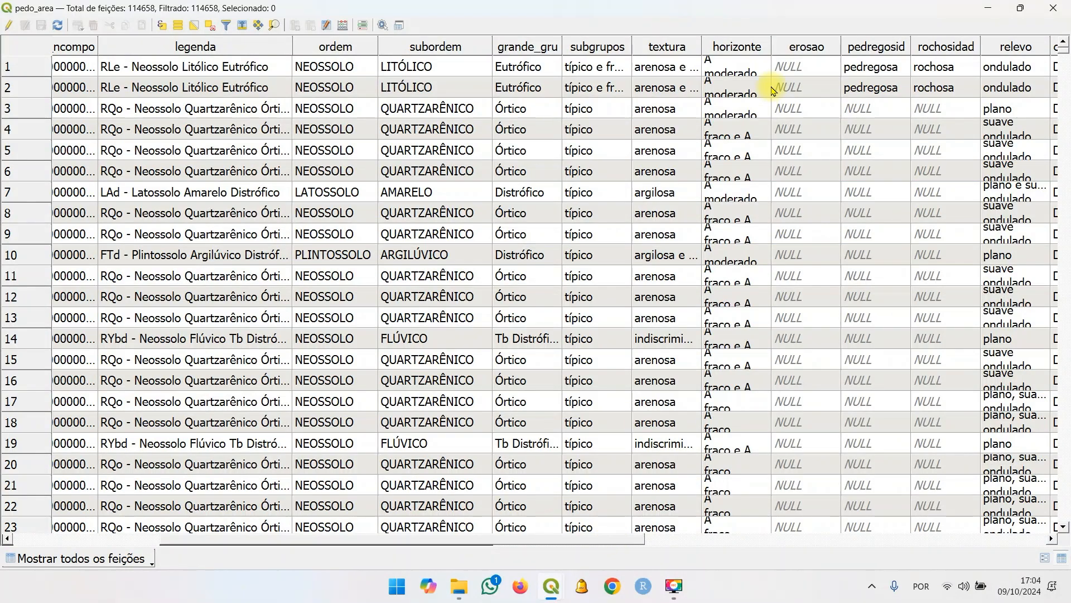
double_click(701, 49)
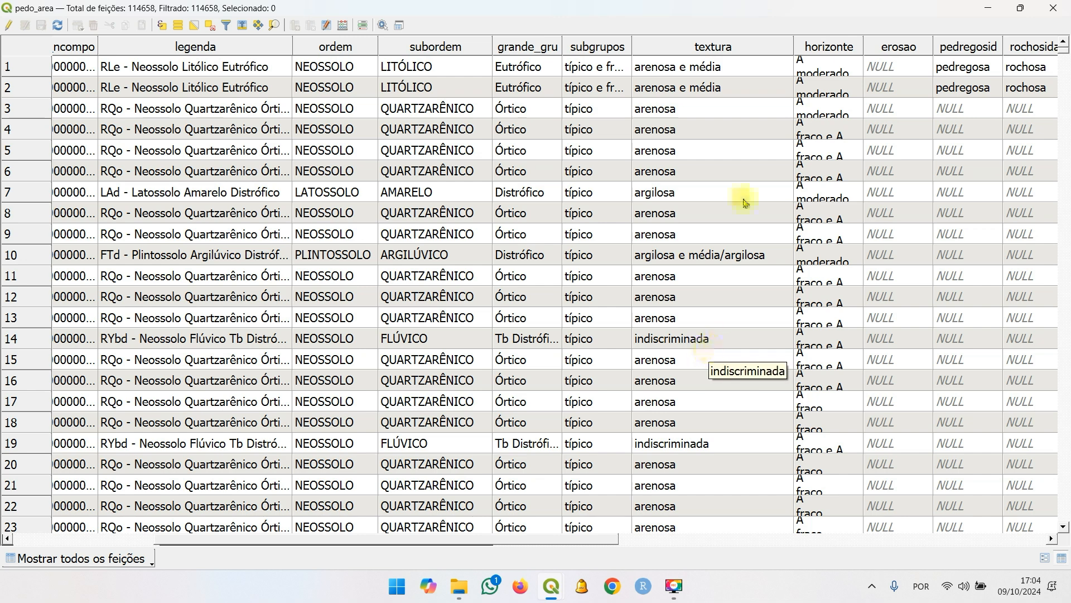
left_click_drag(794, 42, 731, 44)
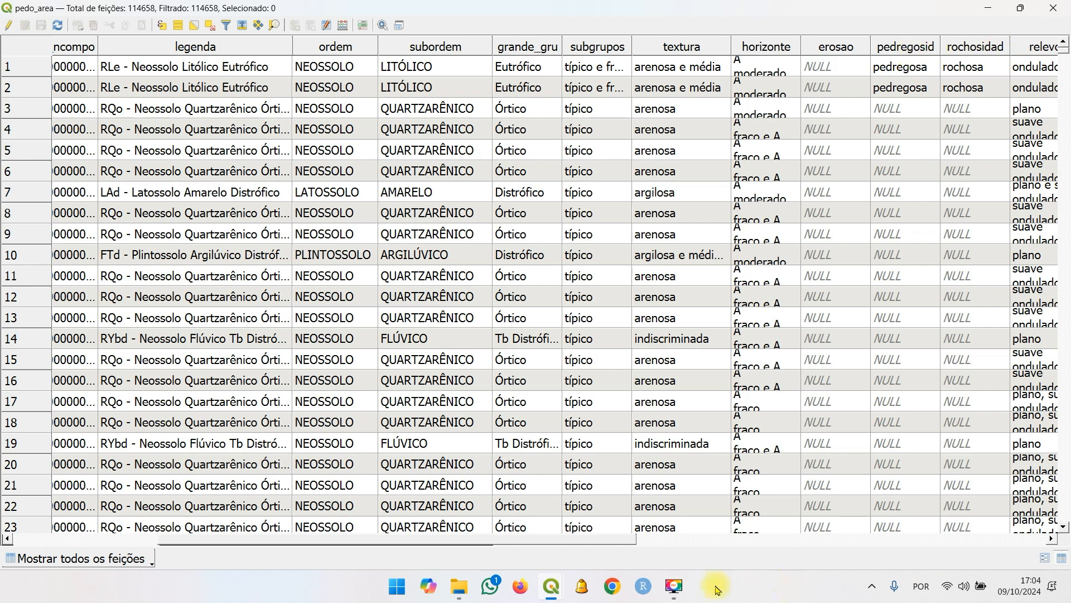
left_click_drag(620, 540, 815, 536)
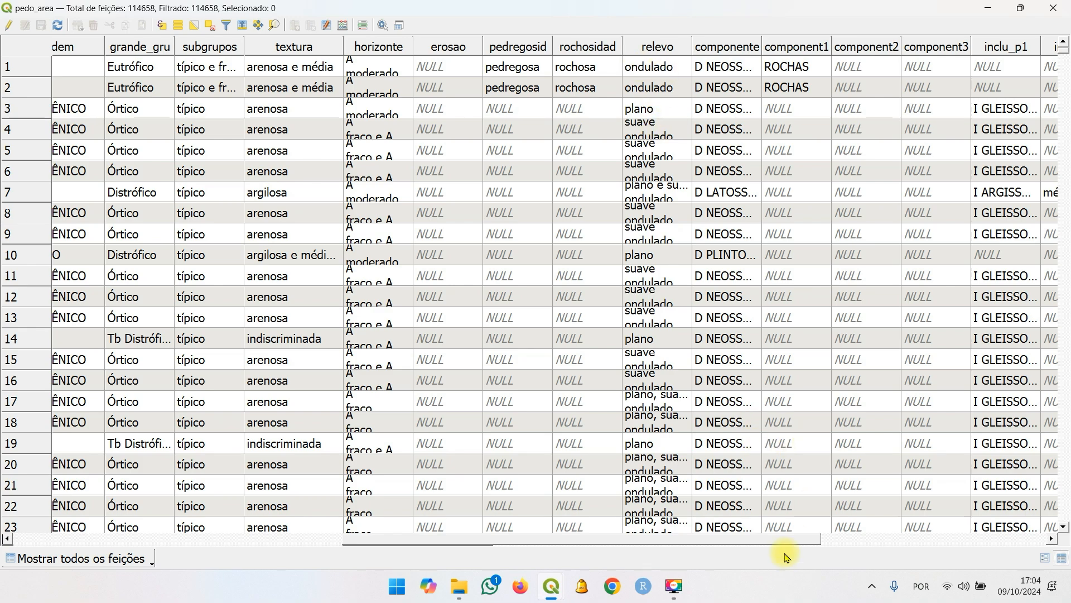
left_click_drag(797, 544, 387, 555)
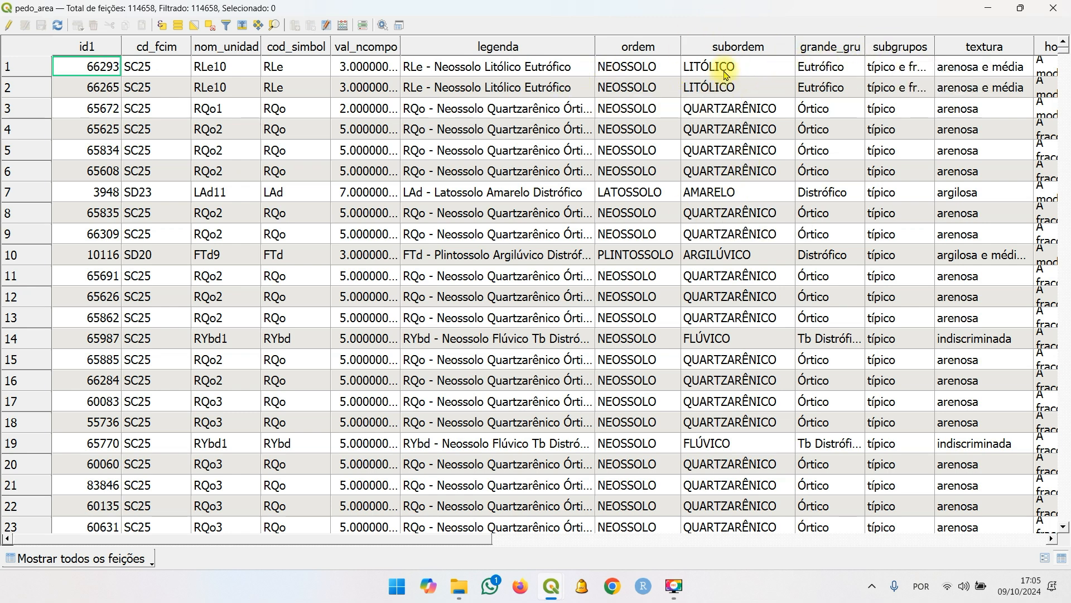
left_click(1053, 8)
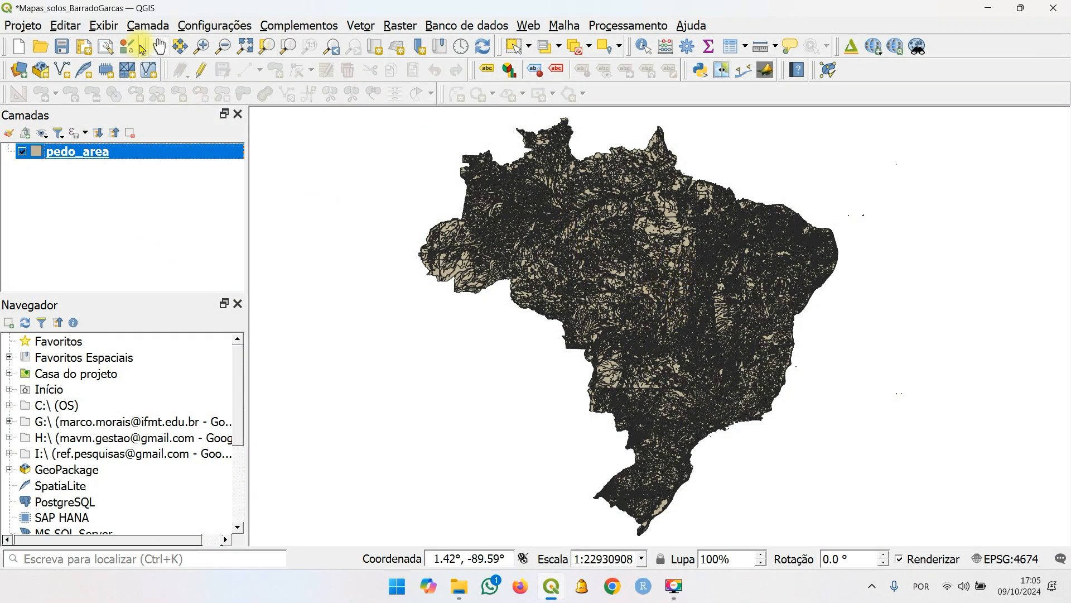
Step: Open the pedo_area layer's symbology properties and switch the renderer from single symbol to Categorizado
left_click(205, 47)
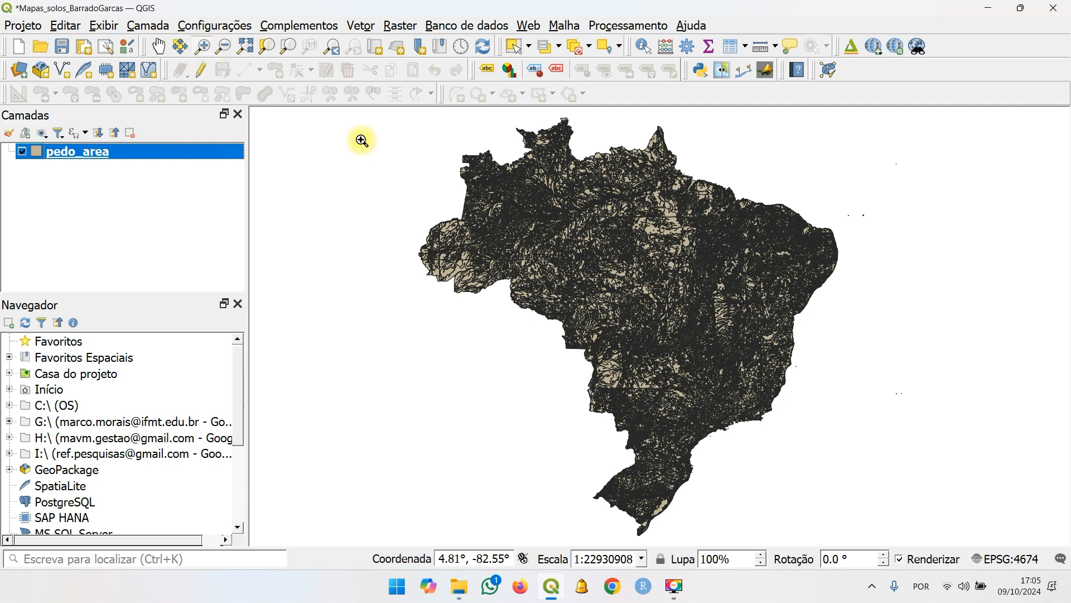
left_click(643, 253)
left_click_drag(642, 253, 704, 316)
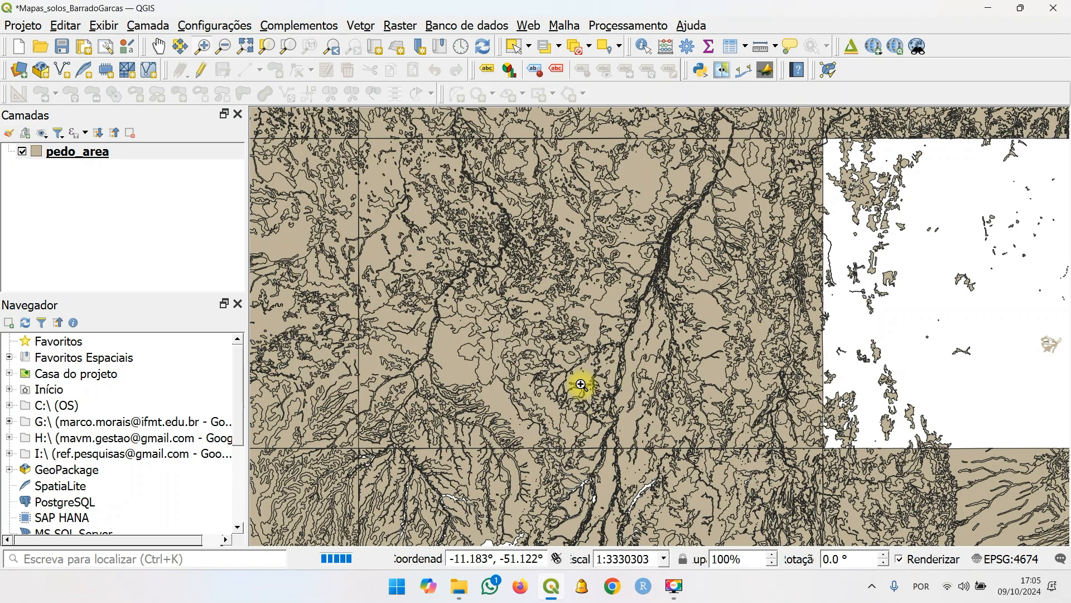
left_click_drag(514, 345, 653, 449)
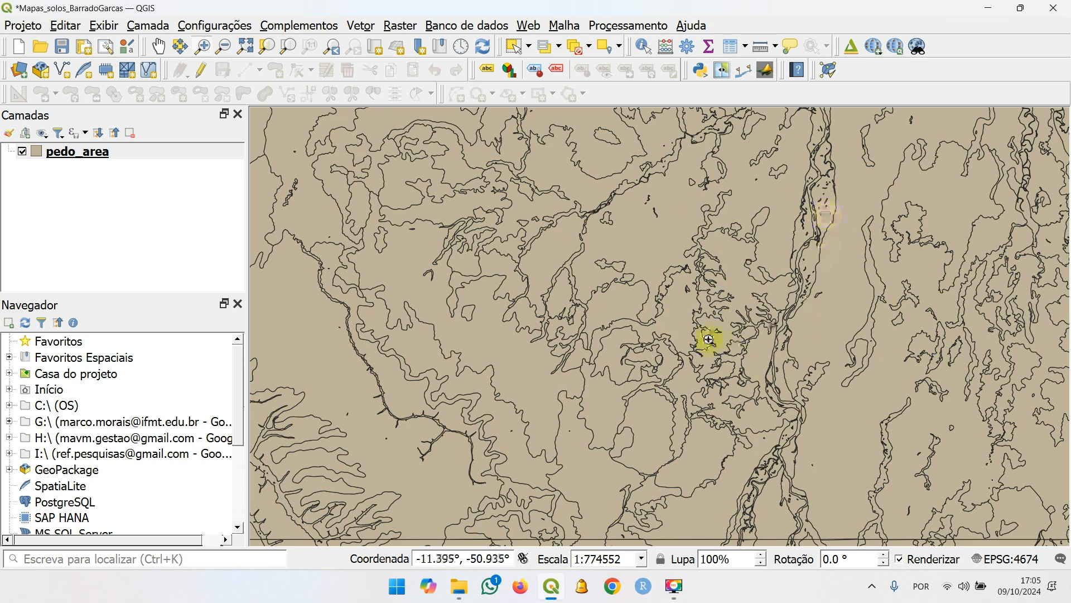
left_click(72, 155)
right_click(74, 157)
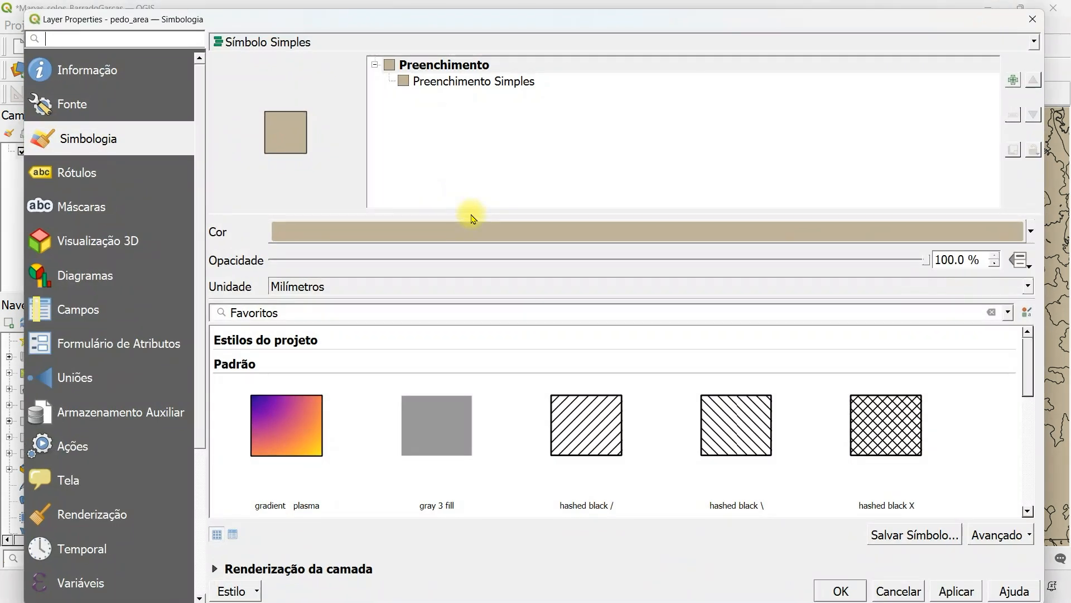
left_click(362, 48)
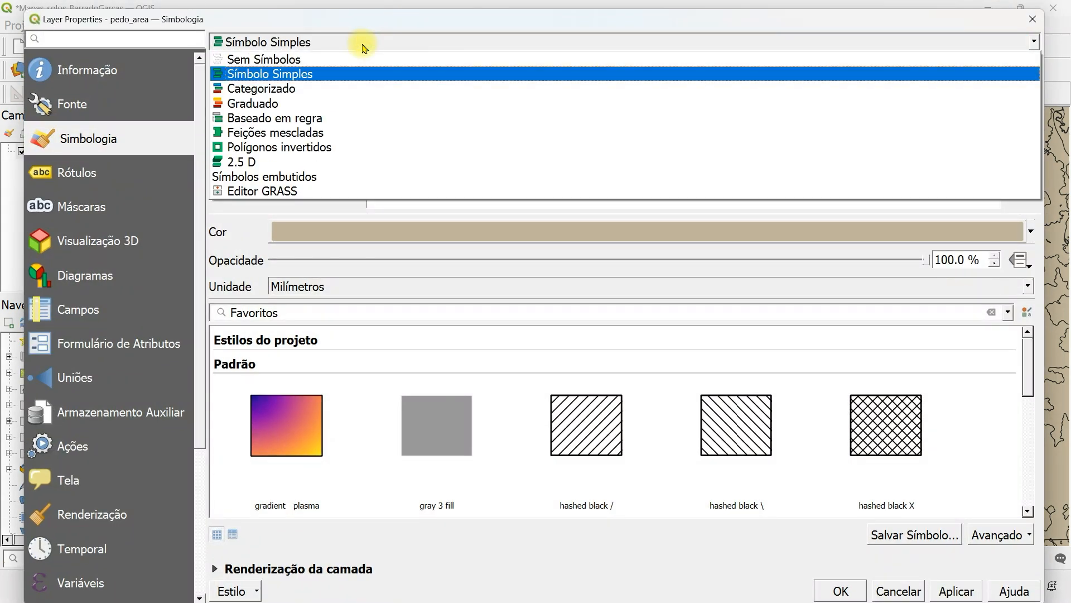
left_click(354, 89)
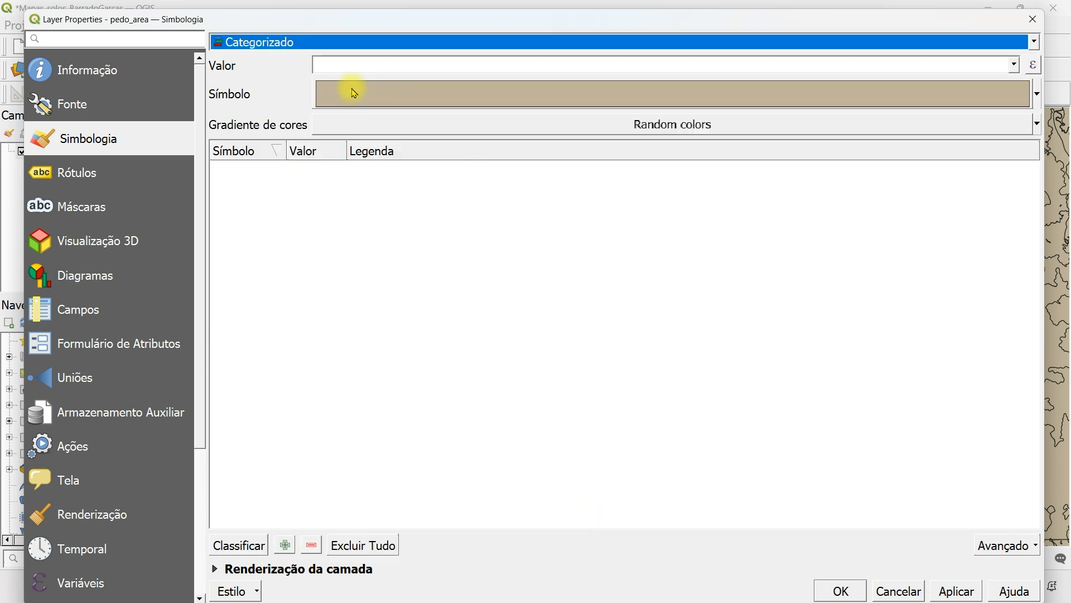
Step: Classify the pedo_area symbology by the ordem field with random colors, apply it, and expand the layer's legend to review the classes
left_click(1015, 66)
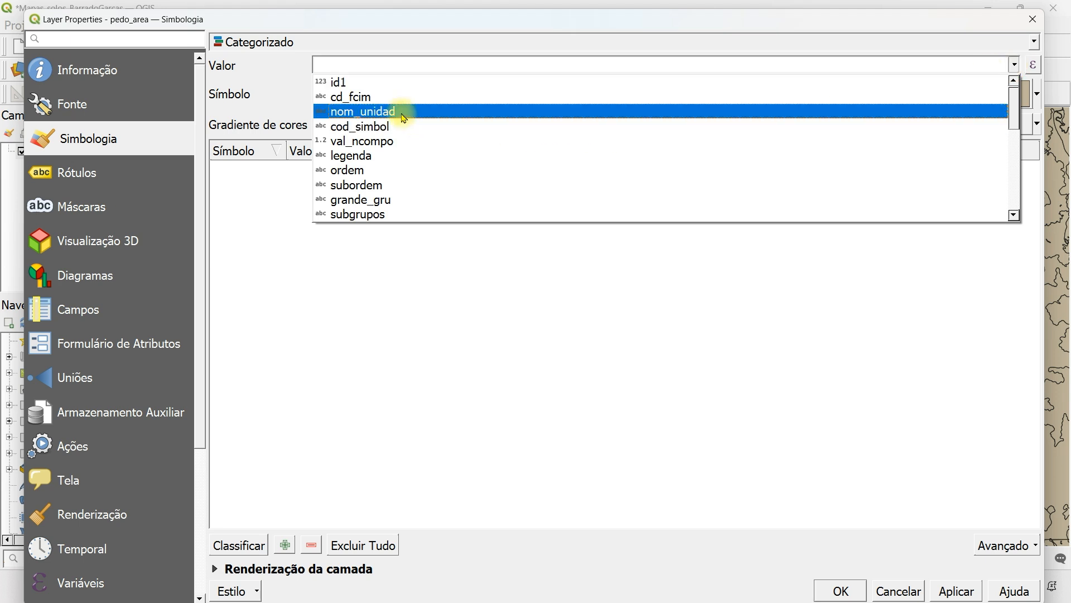
left_click(398, 171)
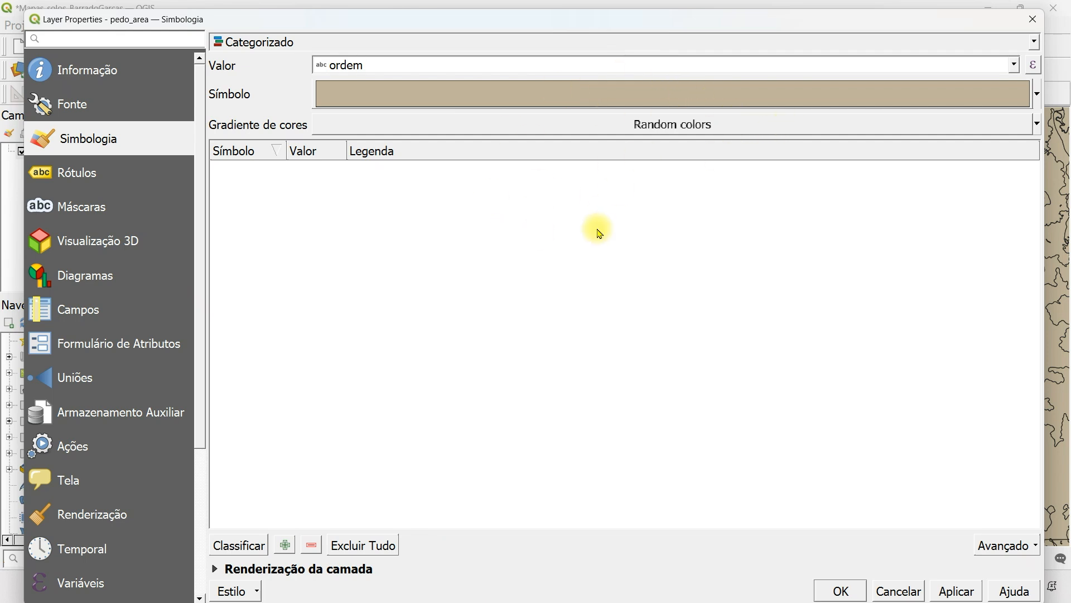
left_click(251, 547)
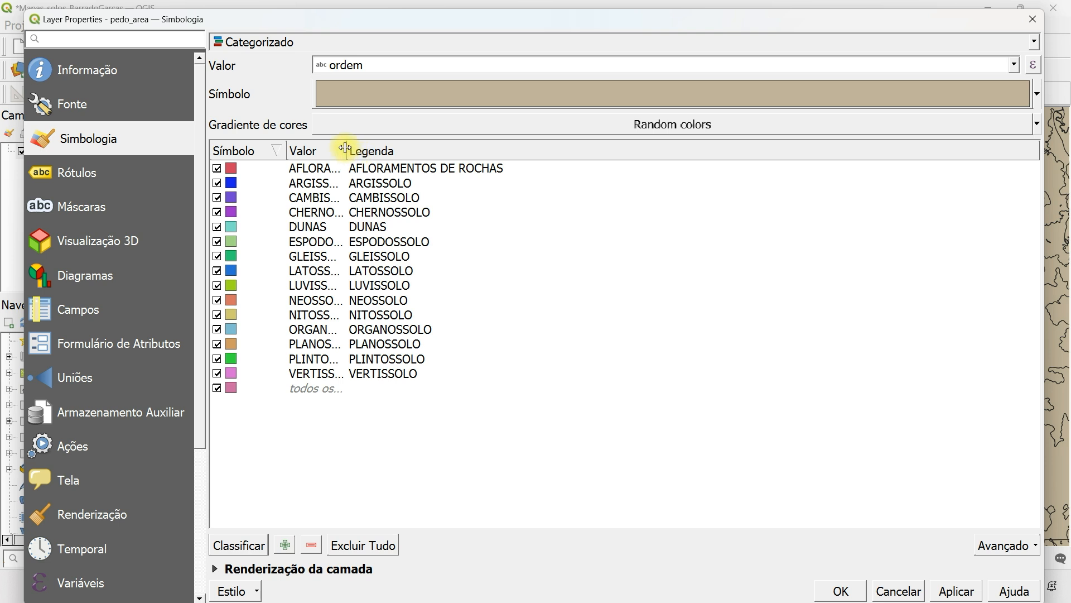
left_click_drag(346, 149, 461, 149)
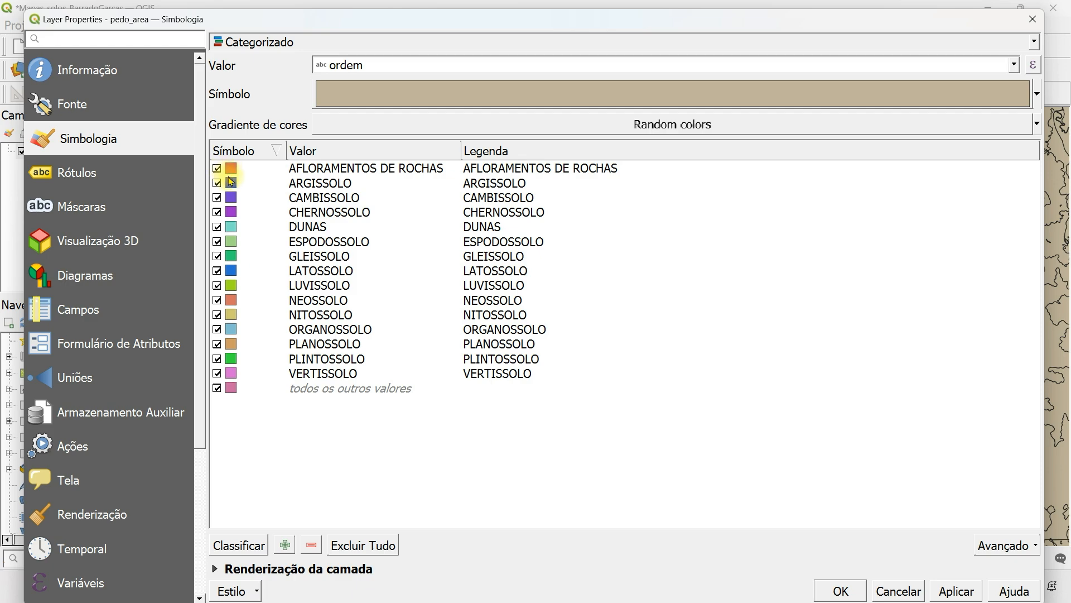
left_click(955, 590)
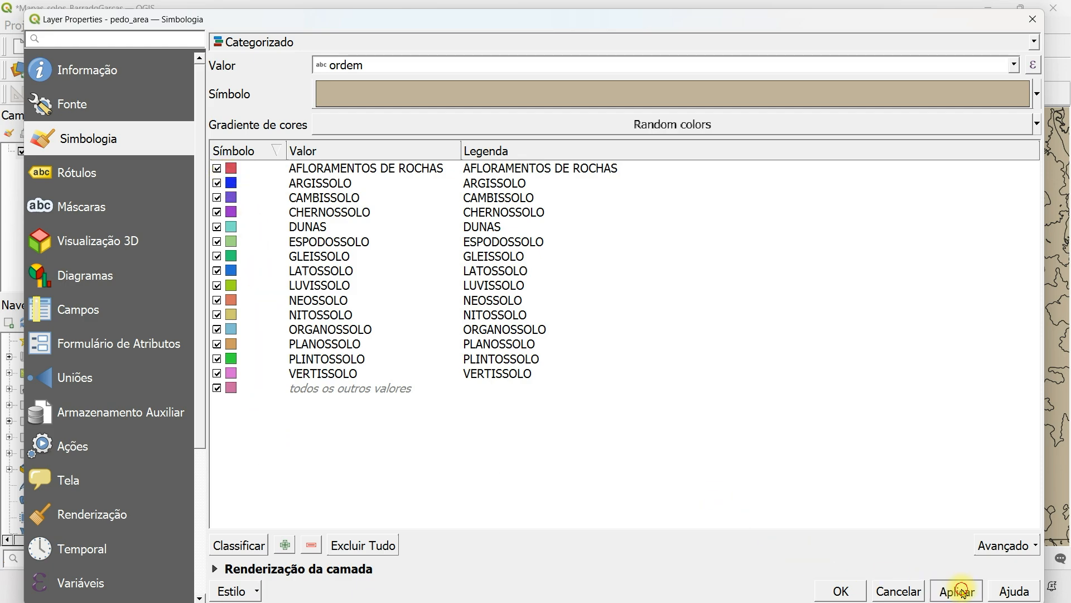
left_click(836, 593)
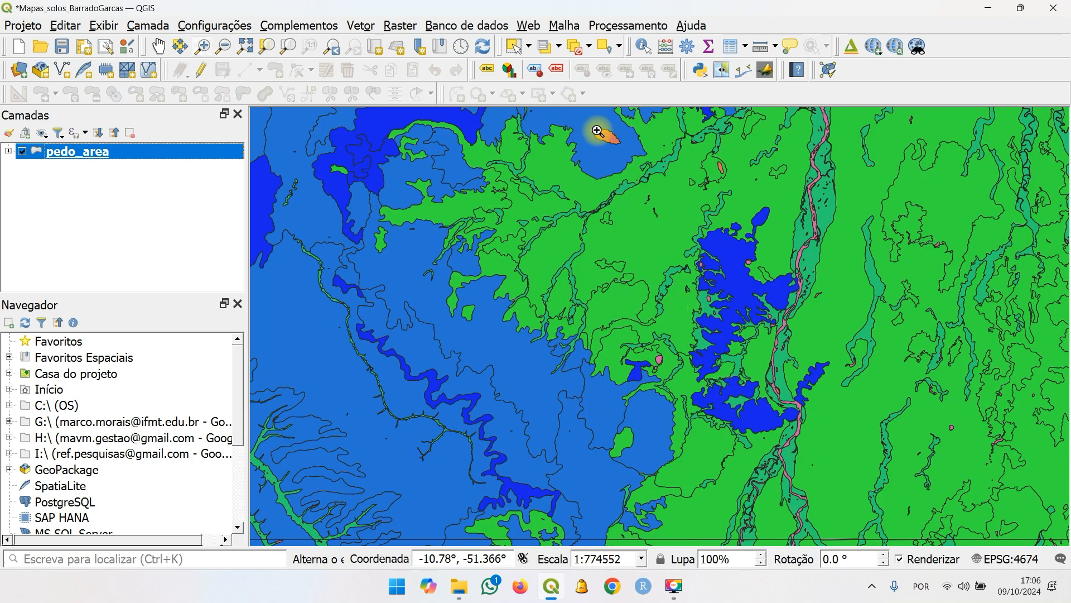
left_click(8, 152)
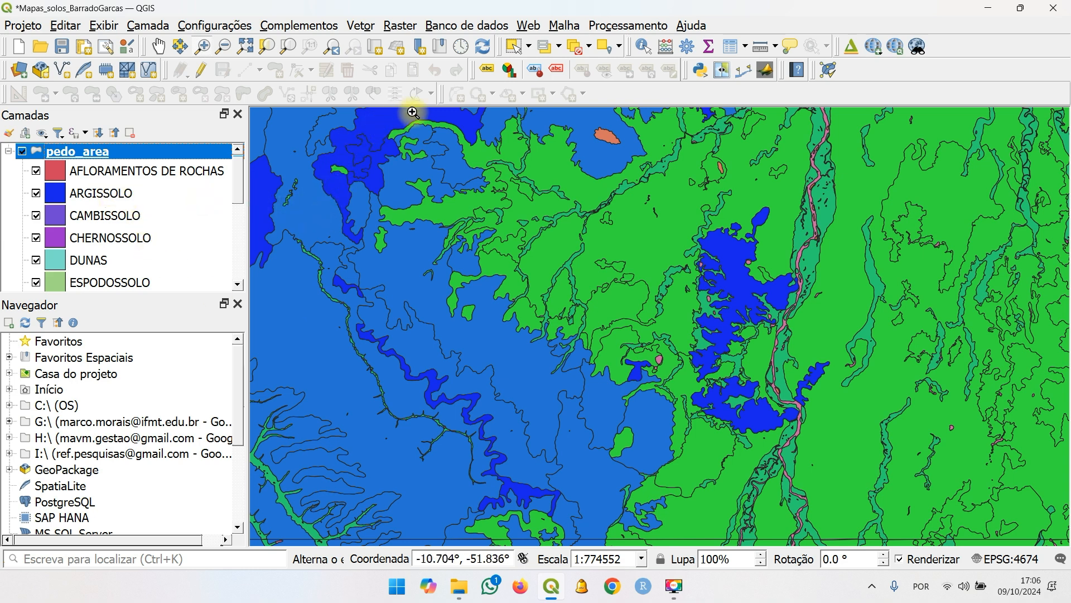
left_click_drag(237, 184, 241, 263)
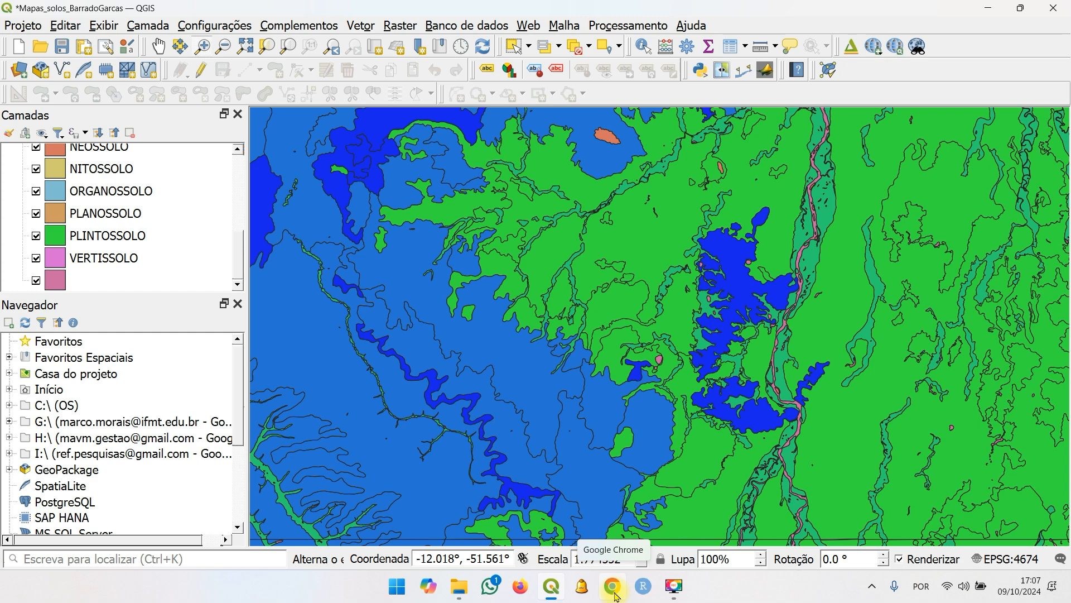
Step: Switch to Google Chrome, search for "sistema brasileiro de classificação de solos embrapa pdf" and open the Portal Embrapa SiBCS 2018 PDF
left_click(613, 585)
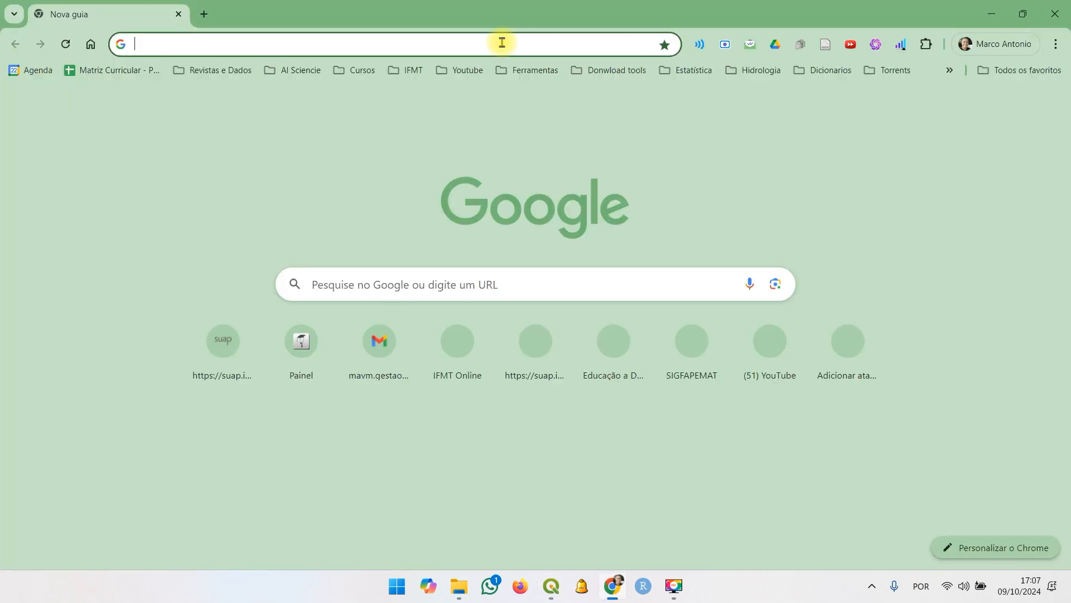
left_click(481, 48)
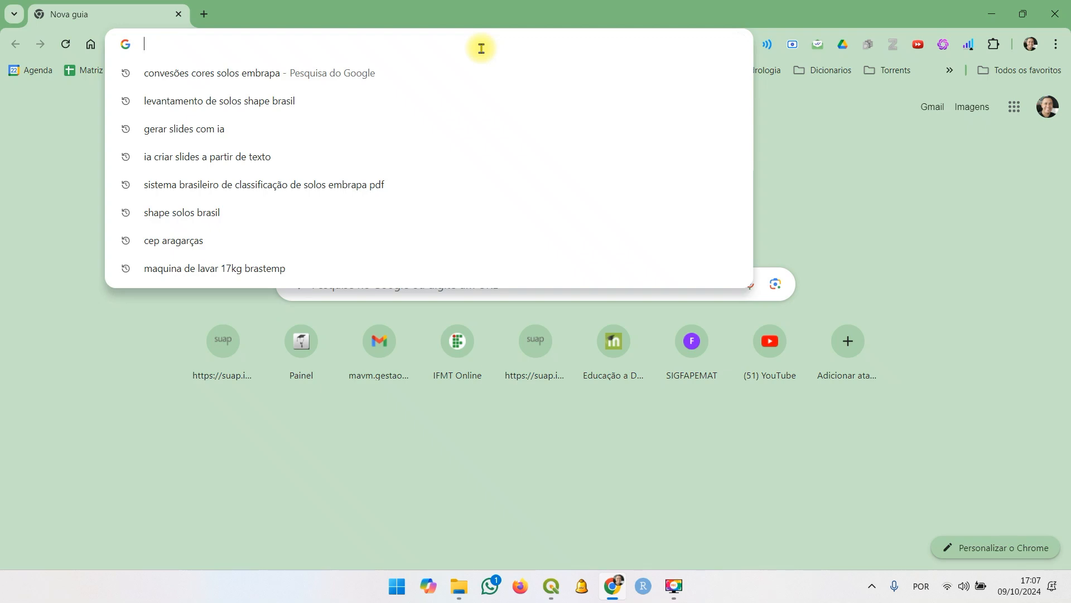
type("sist")
key("Return")
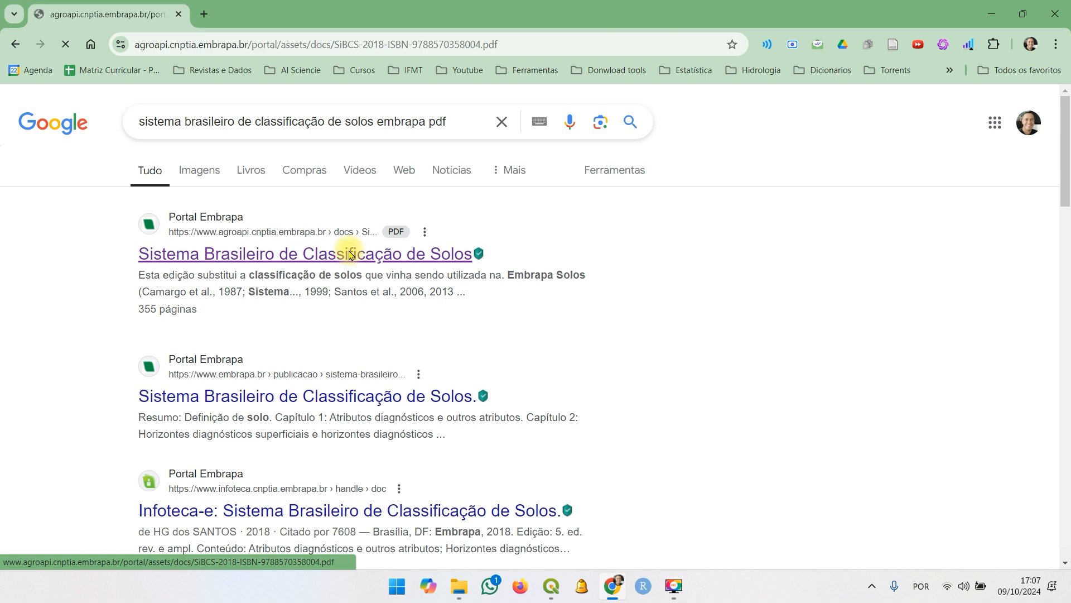
left_click(351, 255)
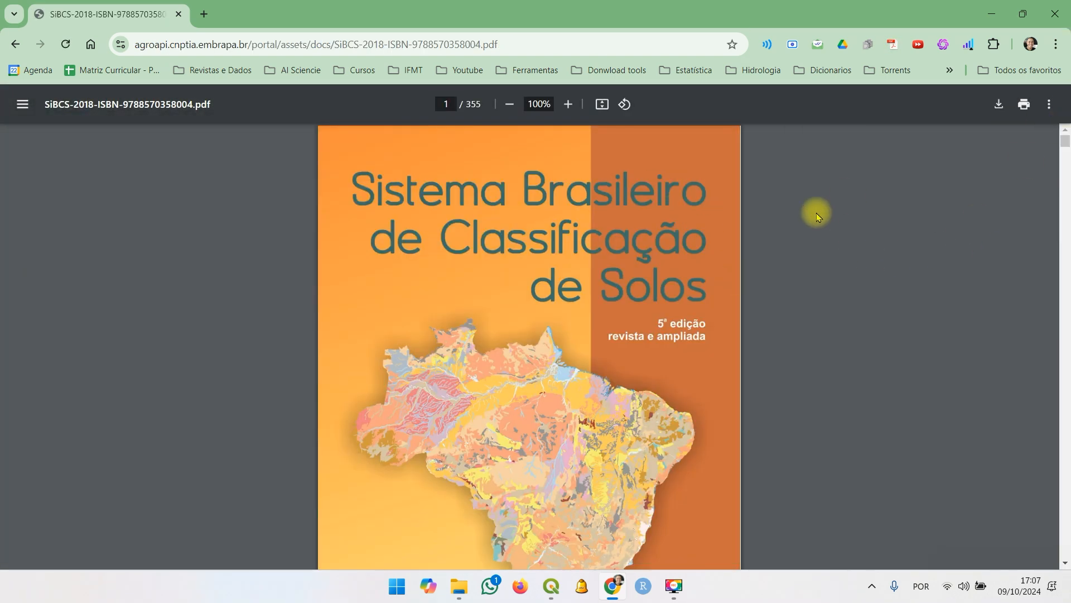
Step: Look through the closing annexes of the SiBCS 2018 PDF for the standard colours of the soil classes
left_click_drag(1065, 142, 1067, 505)
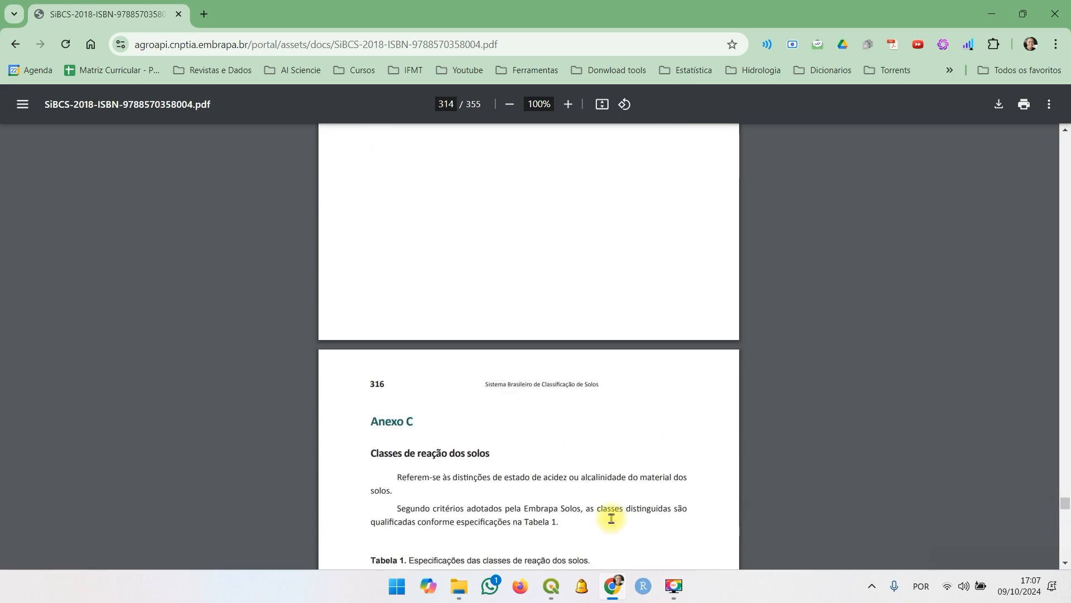
key("Down")
key("Down")
key("Down")
key("Down")
key("Down")
key("Down")
key("Down")
key("Down")
key("Down")
key("Down")
key("Down")
key("Down")
key("Down")
key("Down")
key("Down")
key("Down")
key("Down")
key("Down")
key("Down")
key("Down")
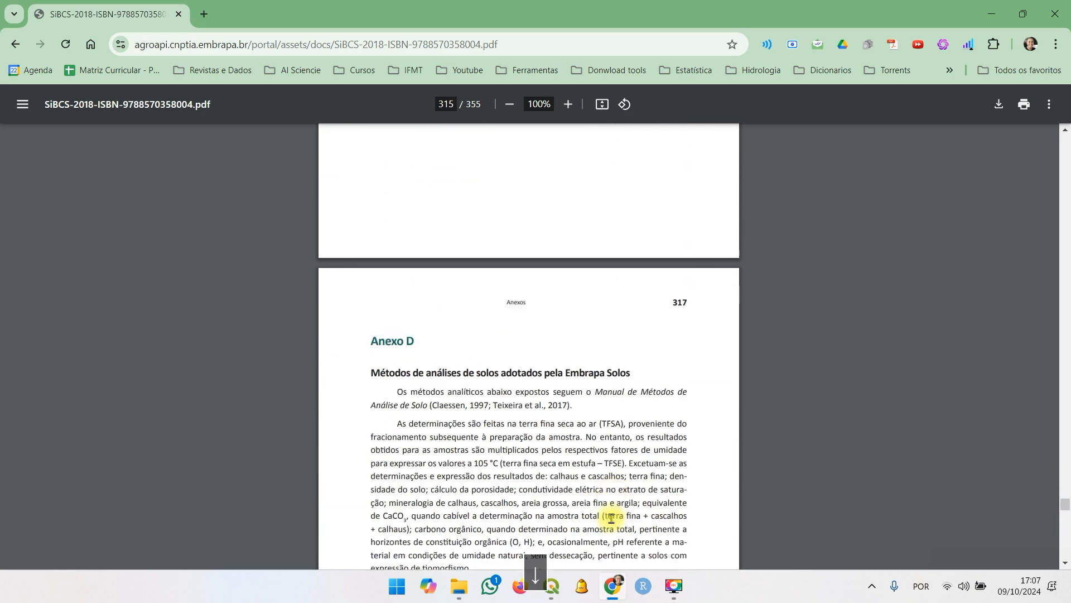
key("Down")
key("Down")
key("Down")
key("Down")
key("Down")
key("Down")
key("Down")
key("Down")
key("Down")
key("Down")
key("Down")
key("Down")
key("Down")
key("Down")
key("Down")
key("Down")
key("Down")
key("Down")
key("Down")
key("Down")
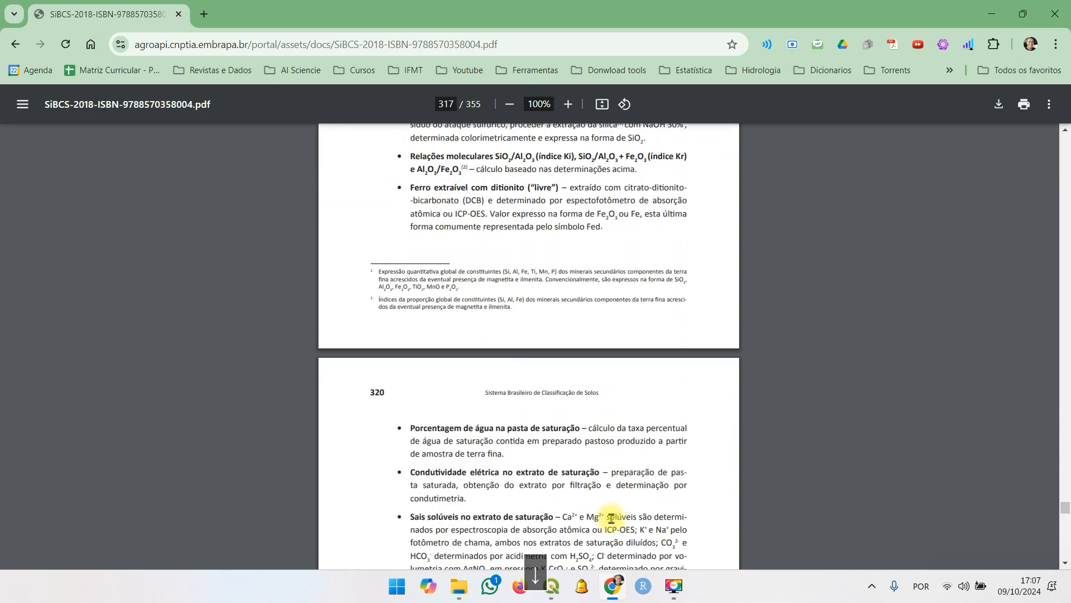
key("Down")
key("Down")
key("Down")
key("Down")
key("Down")
key("Down")
key("Down")
key("Down")
key("Down")
key("Down")
key("Down")
key("Down")
key("Down")
key("Down")
key("Down")
key("Down")
key("Down")
key("Down")
key("Down")
key("Down")
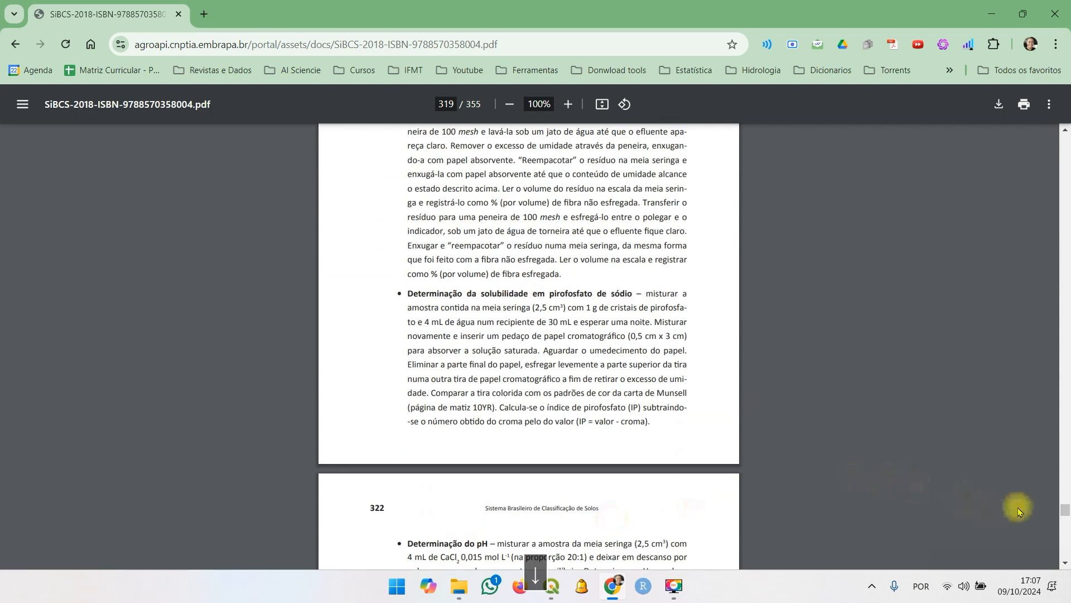
left_click_drag(1065, 513, 1066, 536)
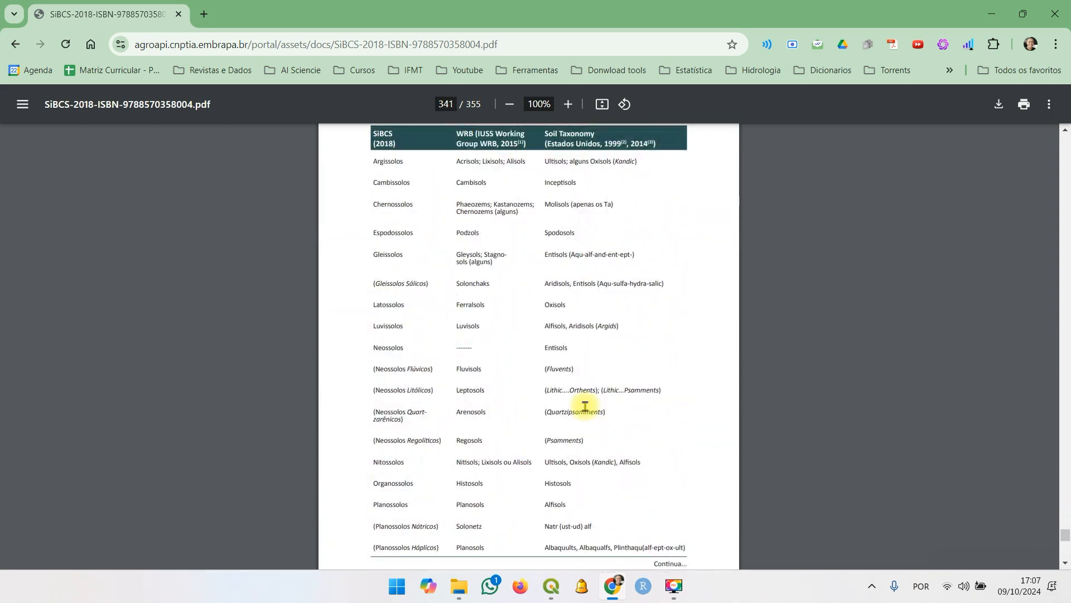
Step: Go back from the class correlation tables to PDF page 338 and examine the second-level colour convention for soil maps
key("Up")
key("Up")
key("Up")
key("Up")
key("Up")
key("Up")
key("Up")
key("Up")
key("Up")
key("Up")
key("Up")
key("Up")
key("Up")
key("Up")
key("Up")
key("Up")
key("Up")
key("Up")
key("Up")
key("Up")
key("Up")
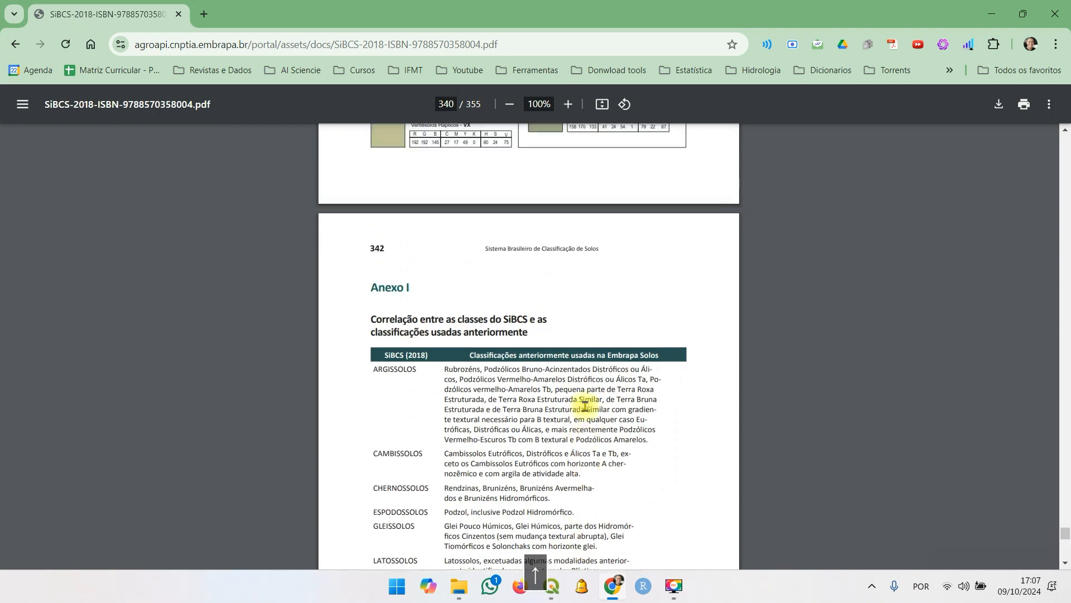
key("Up")
key("Up")
key("Up")
key("Up")
key("Up")
key("Up")
key("Up")
key("Up")
key("Up")
key("Up")
key("Down")
key("Down")
key("Down")
key("Down")
key("Down")
key("Down")
key("Down")
key("Down")
key("Down")
key("Up")
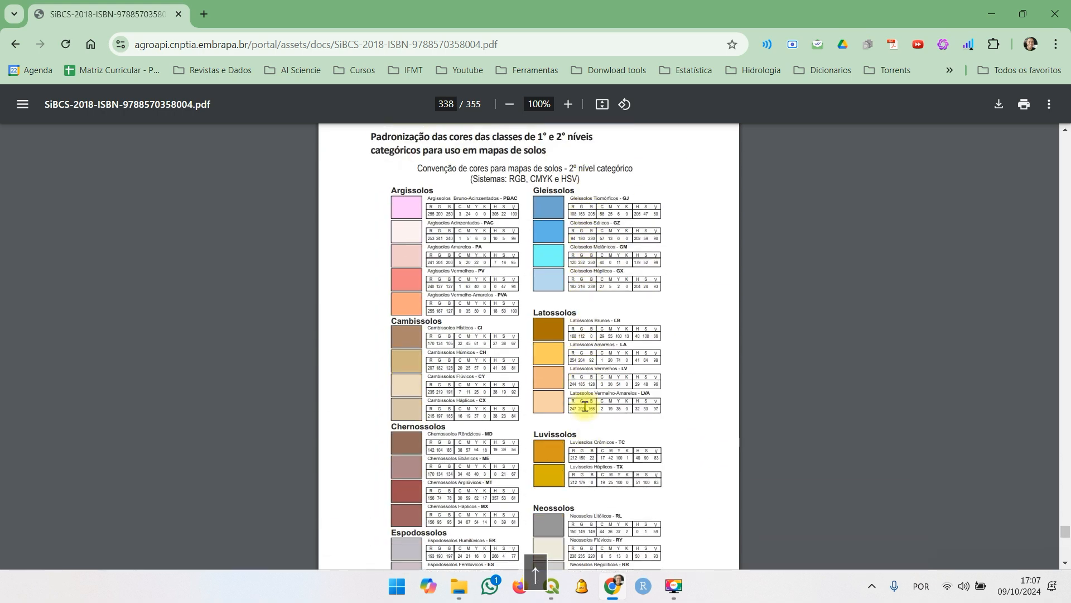
key("Down")
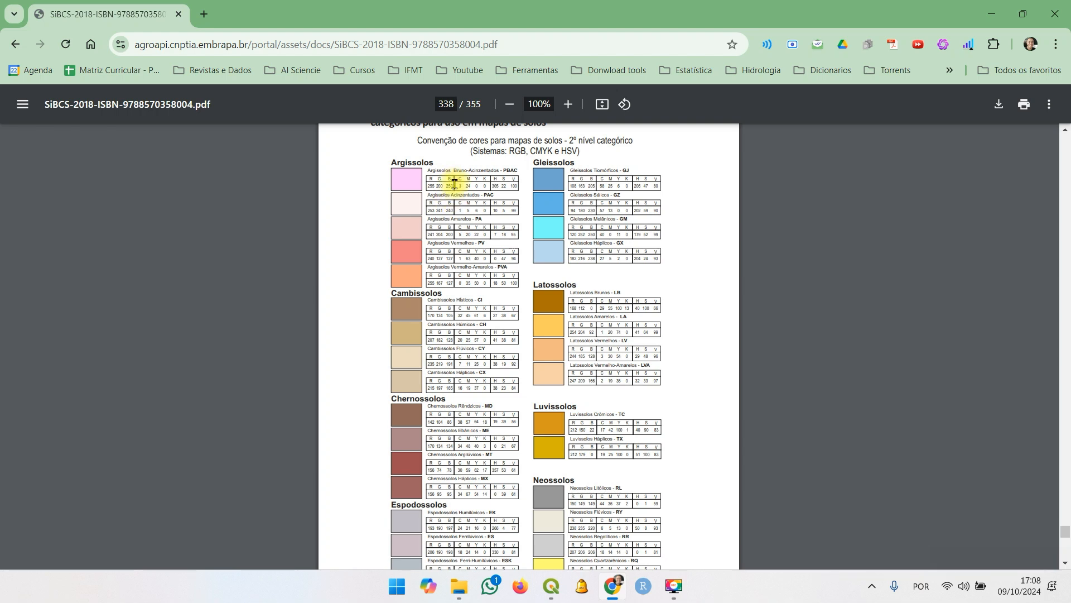
Step: Enlarge the second-level colour table to 200%, check the RGB values of Argissolos Bruno-Acinzentados, and reduce the page to 125%
left_click(567, 105)
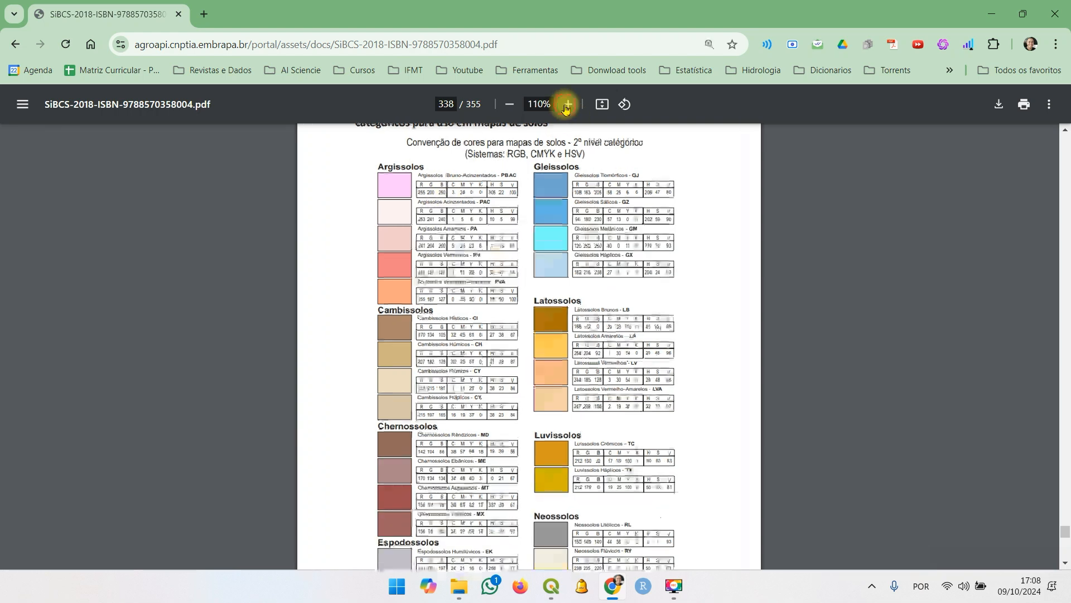
left_click(567, 105)
left_click(567, 105)
left_click(567, 105)
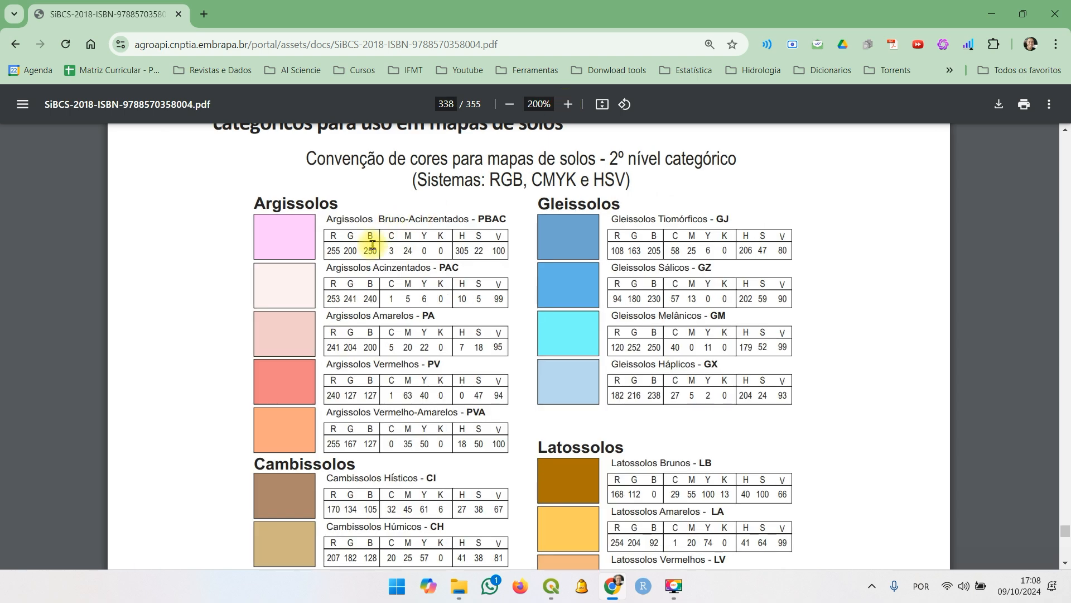
double_click(350, 251)
double_click(333, 251)
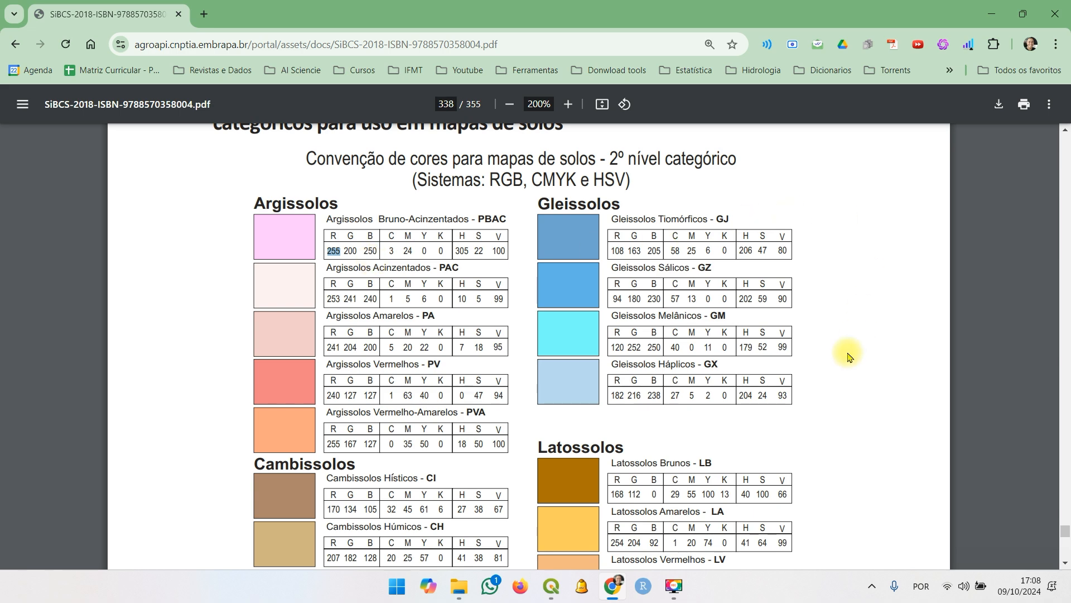
left_click(509, 104)
left_click(510, 104)
left_click(511, 105)
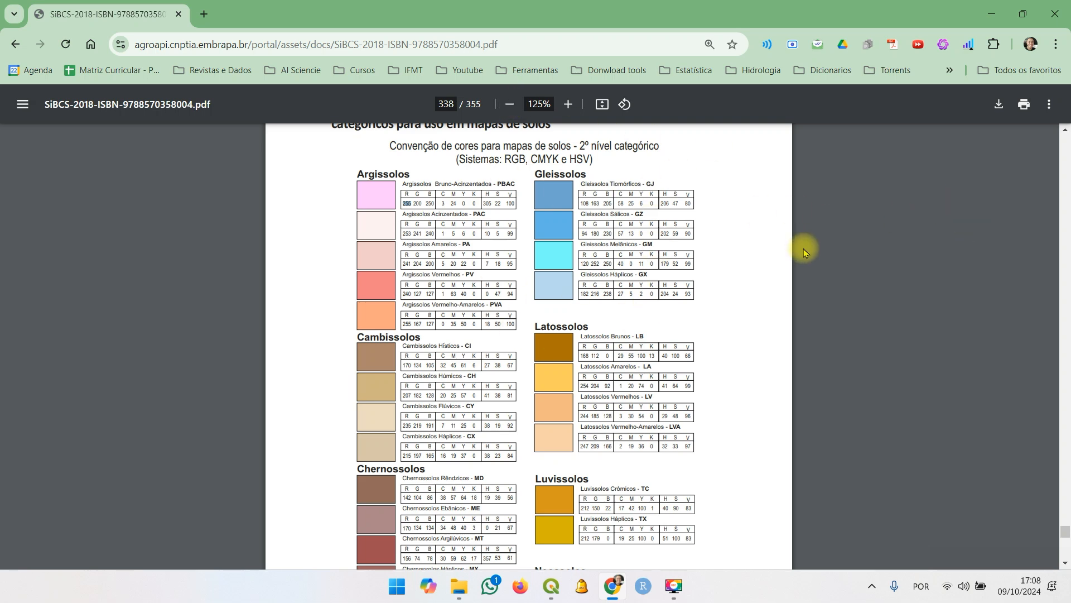
Step: Examine the first-level colour convention for soil maps on PDF page 339, from Argissolos through Vertissolos
left_click(726, 347)
key("Down")
key("Down")
key("Down")
key("Down")
key("Down")
key("Down")
key("Down")
key("Down")
key("Down")
key("Down")
key("Down")
key("Down")
key("Down")
key("Down")
key("Down")
key("Down")
key("Down")
key("Down")
key("Down")
key("Down")
key("Down")
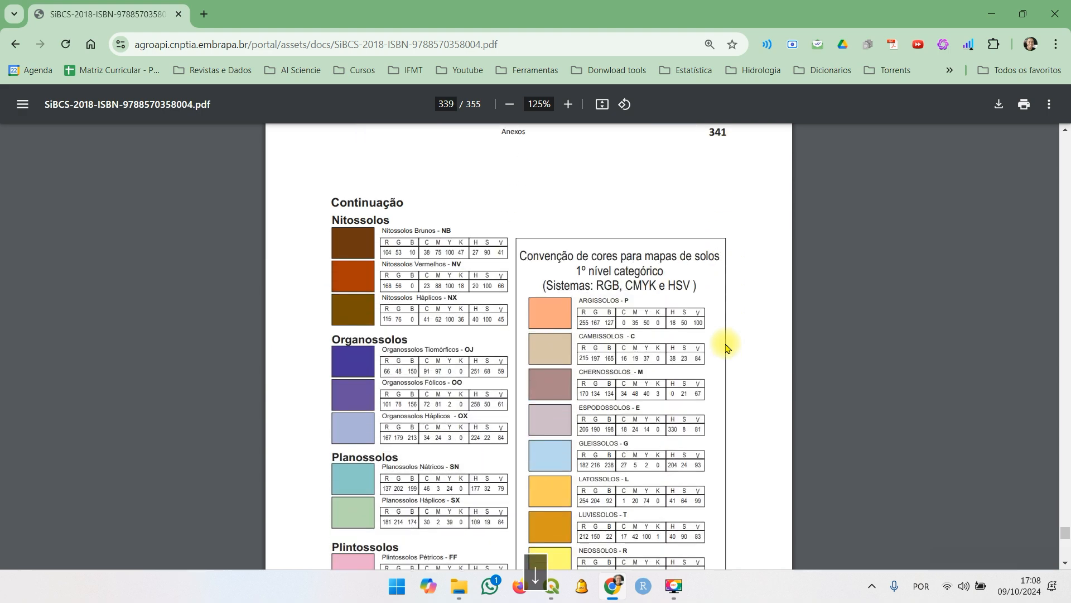
key("Down")
key("Down")
key("Down")
key("Down")
key("Down")
key("Down")
key("Down")
key("Down")
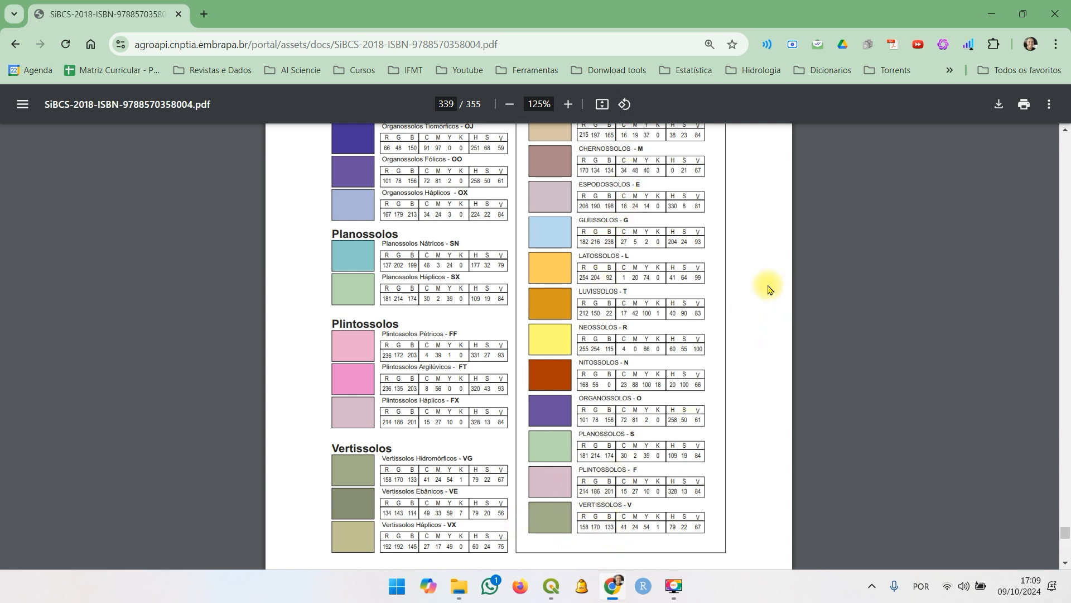
key("Up")
key("Up")
key("Up")
key("Up")
key("Up")
key("Up")
key("Up")
key("Up")
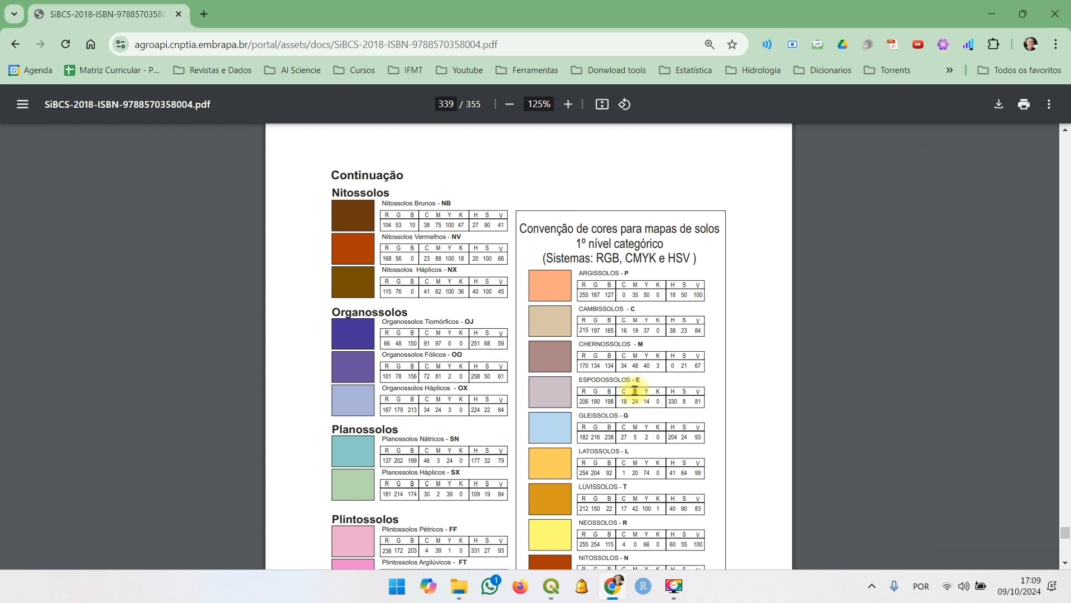
Step: Close the browser to return to QGIS and collapse the pedo_area layer's legend
left_click(1059, 14)
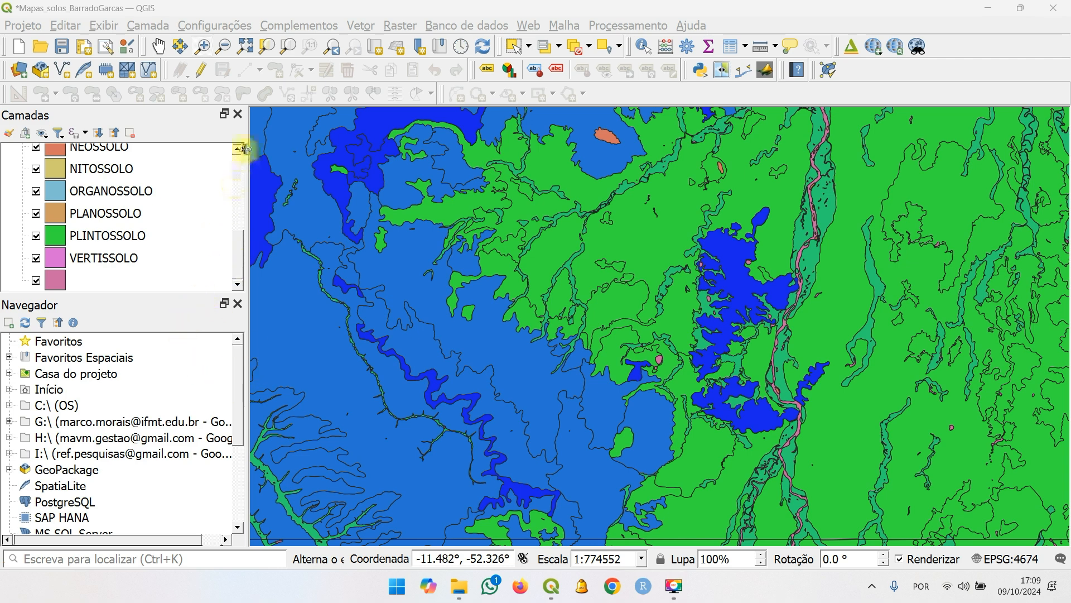
scroll(239, 165, "up", 4)
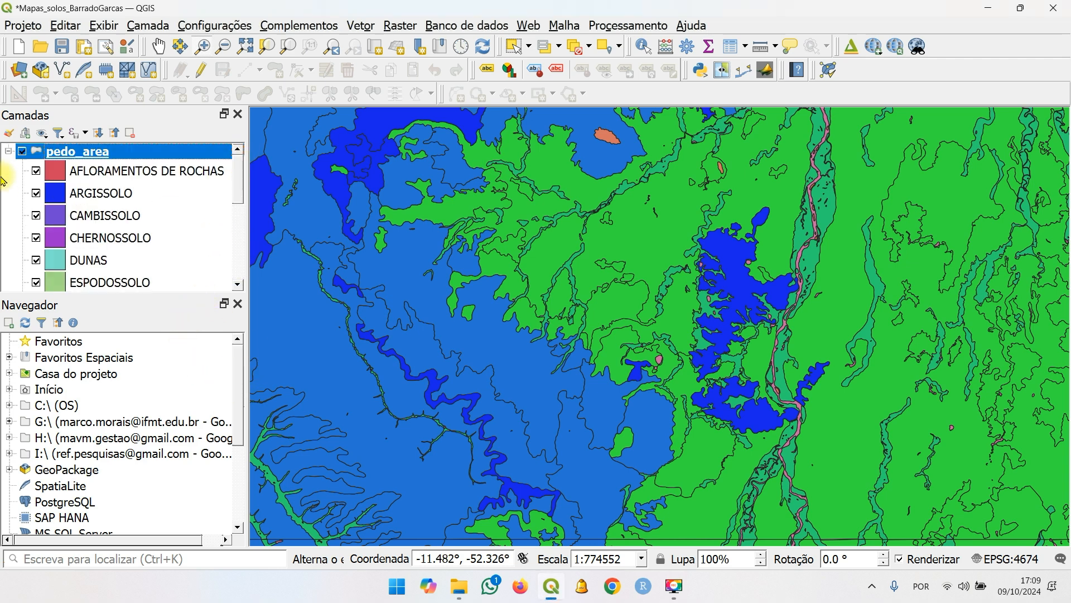
left_click(9, 152)
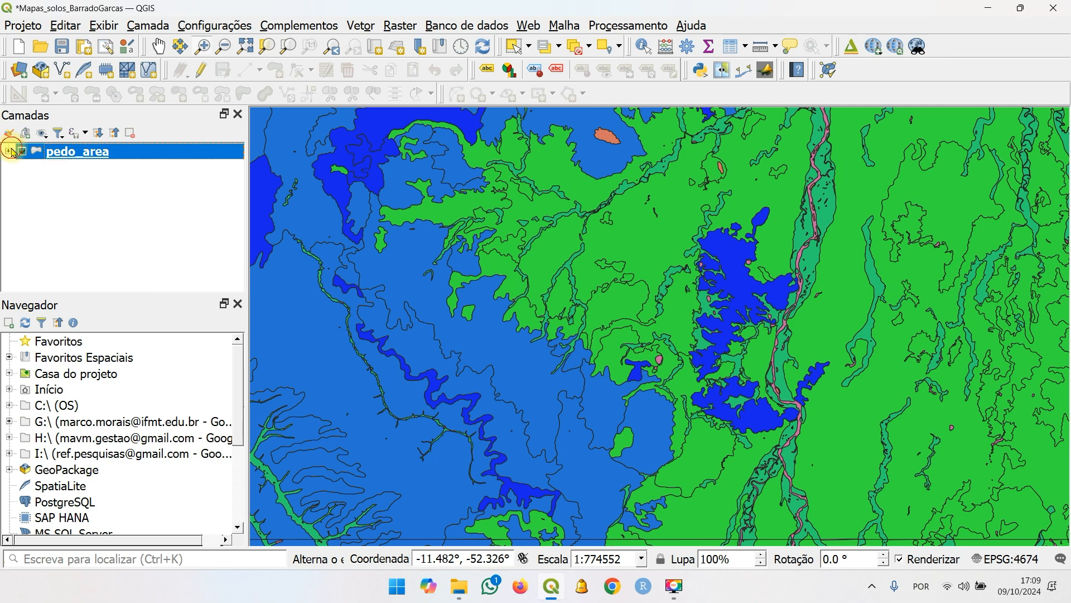
Step: Load the style file pedo_ordem.qml from the Vetoriais/Simbologia folder into the symbology of the pedo_area layer
right_click(69, 149)
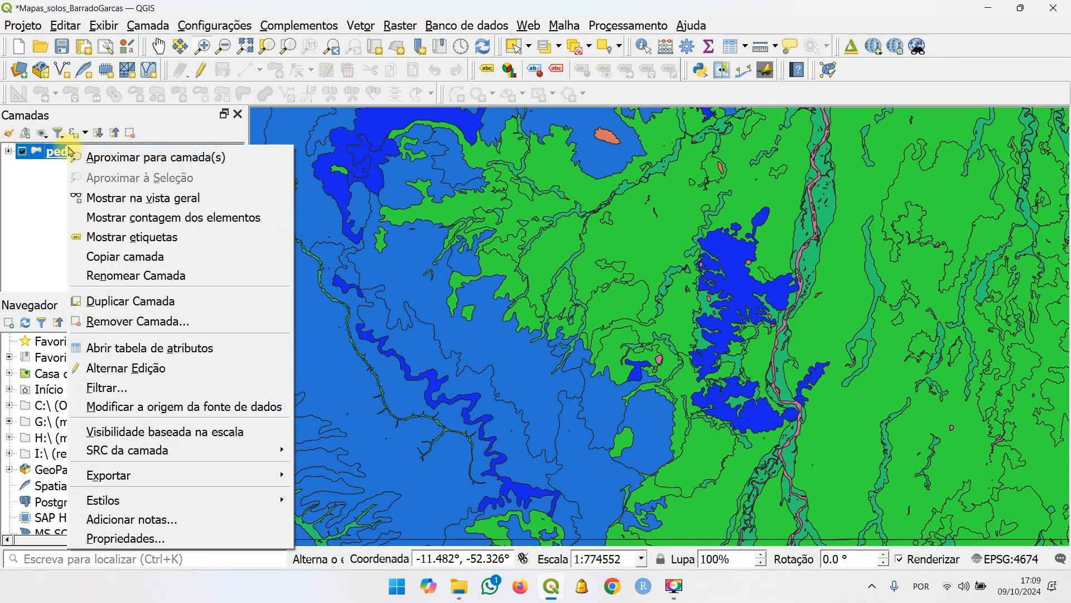
left_click(212, 539)
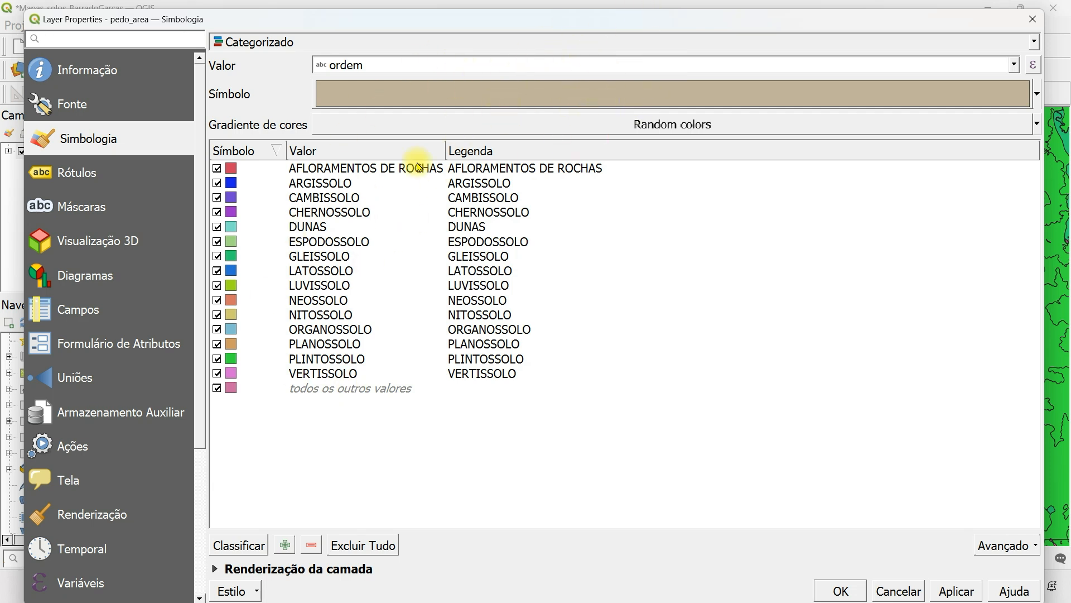
left_click(257, 592)
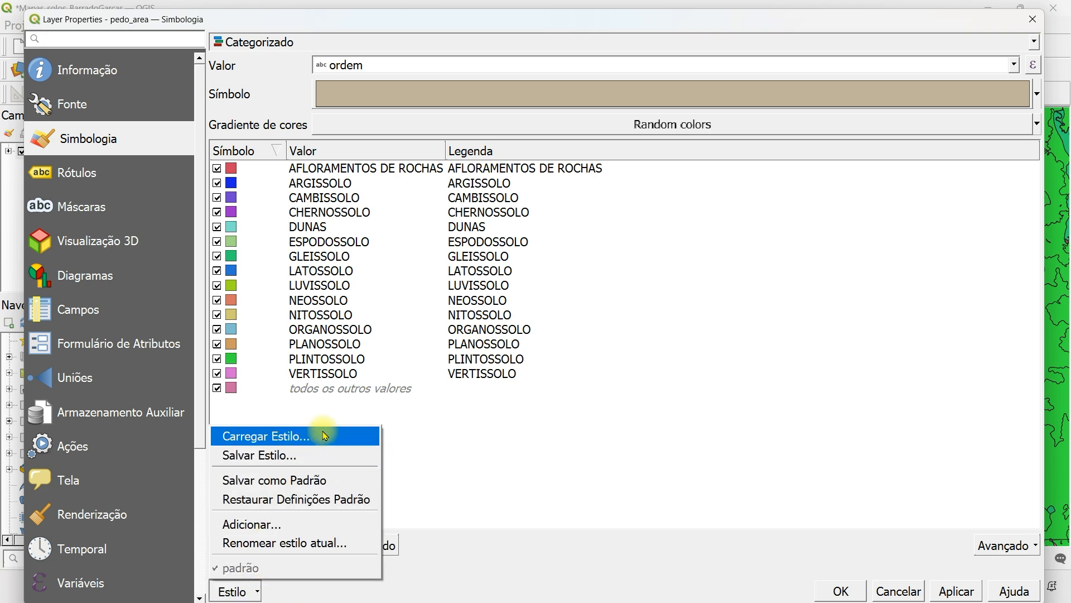
left_click(326, 435)
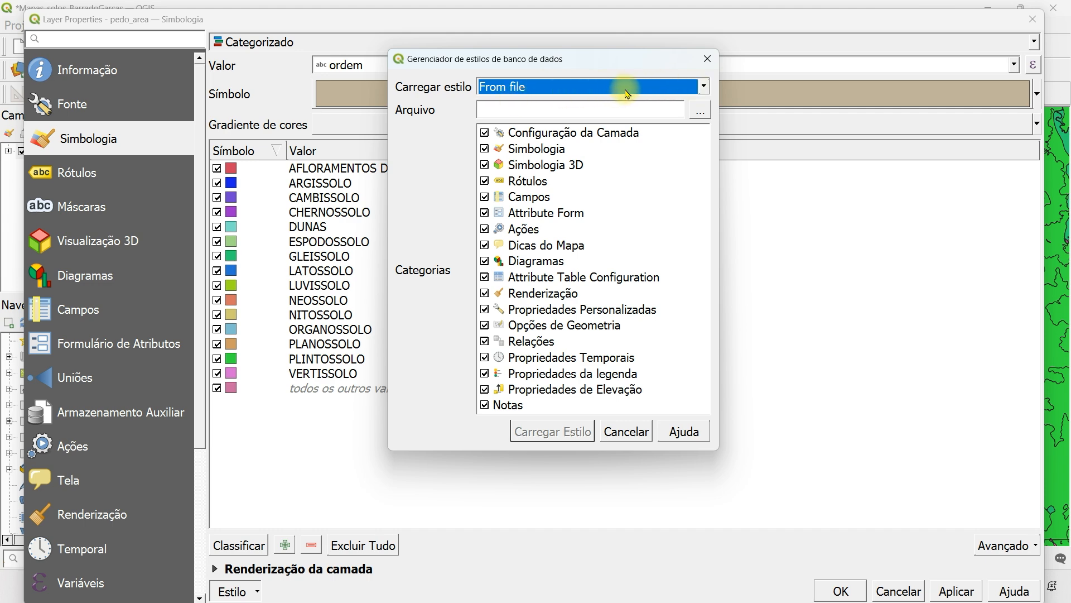
left_click(701, 111)
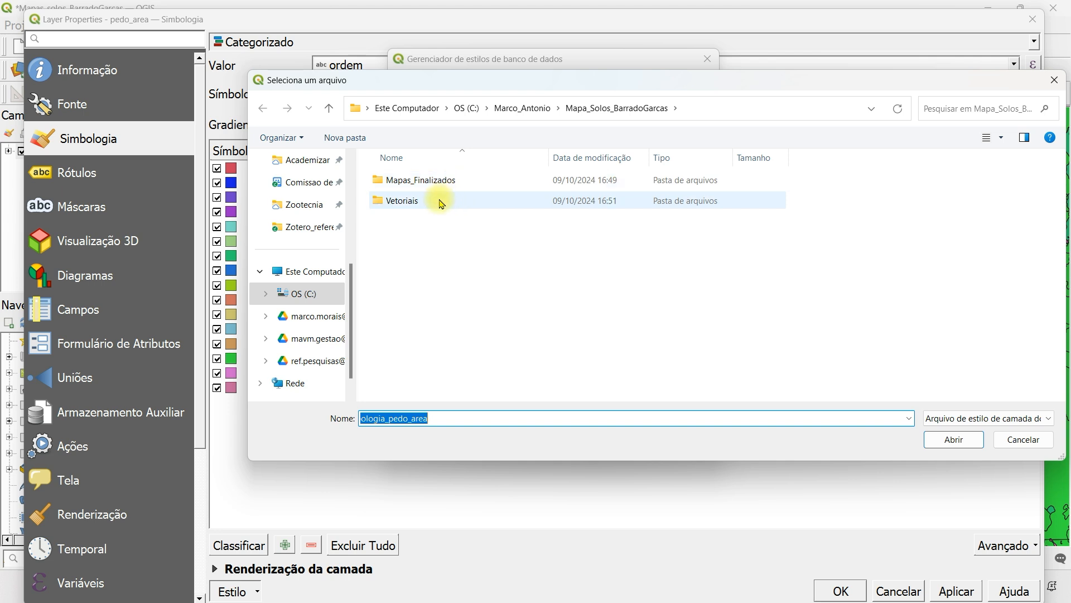
double_click(440, 202)
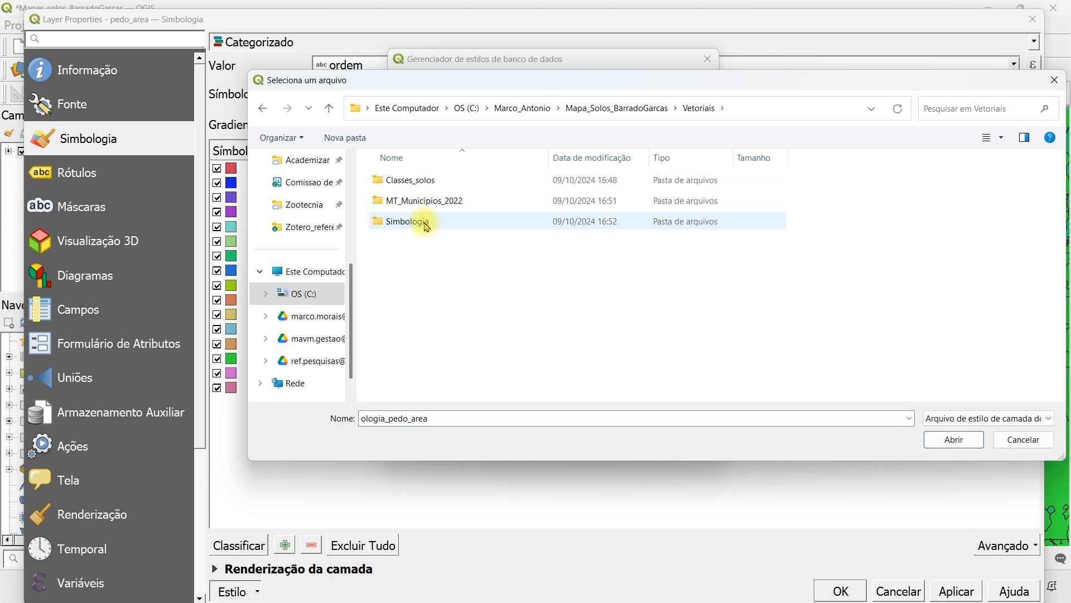
double_click(408, 222)
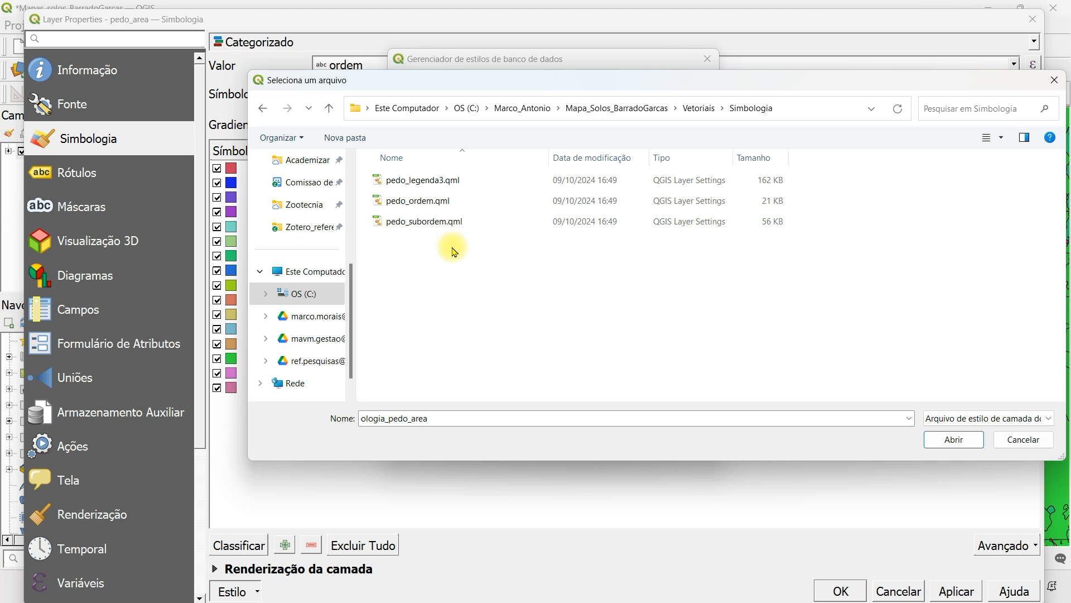
left_click(451, 202)
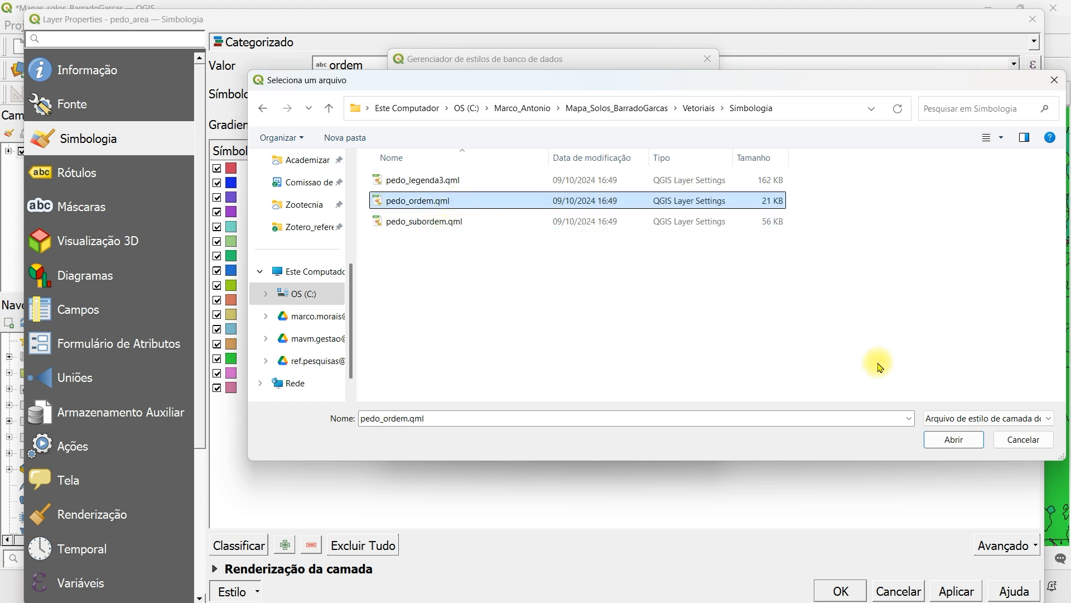
left_click(954, 440)
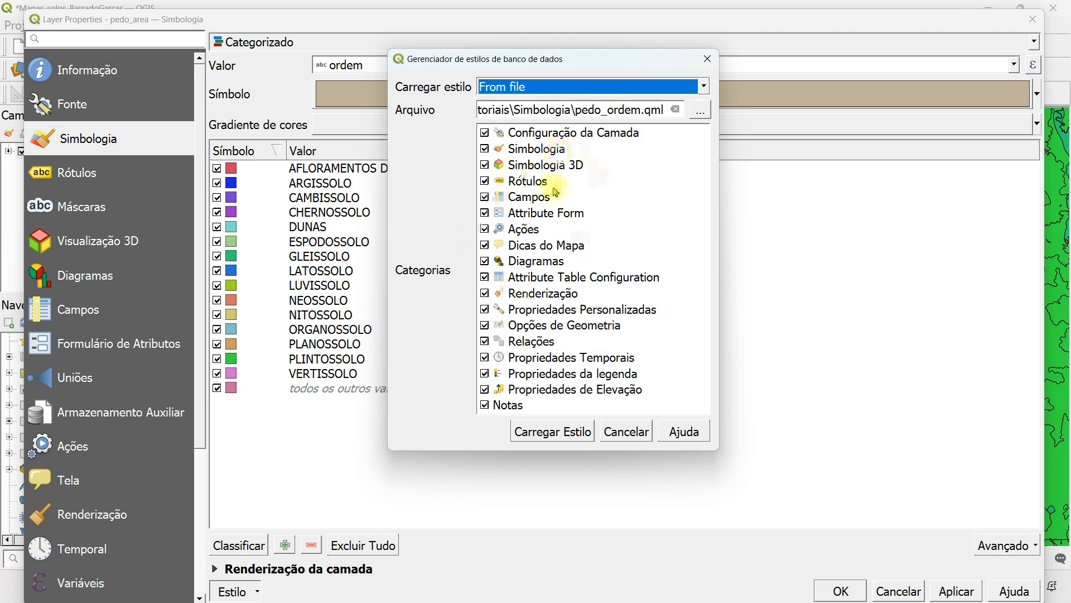
left_click(581, 440)
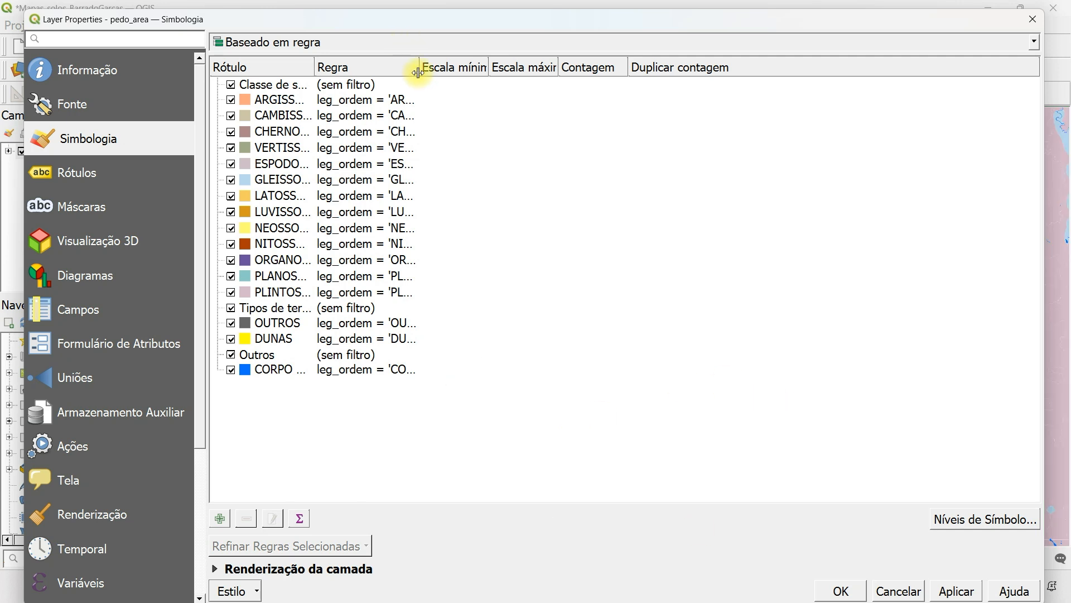
Step: Widen the rule and label columns to show their full text, and apply the soil-order symbology to pedo_area
left_click_drag(417, 72, 551, 77)
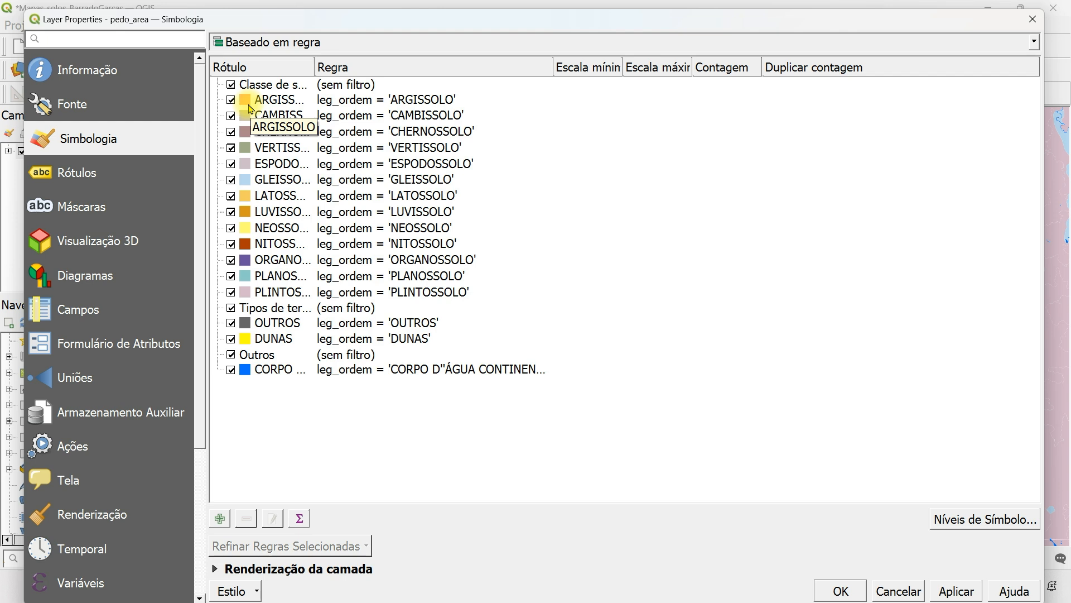
left_click_drag(315, 68, 420, 67)
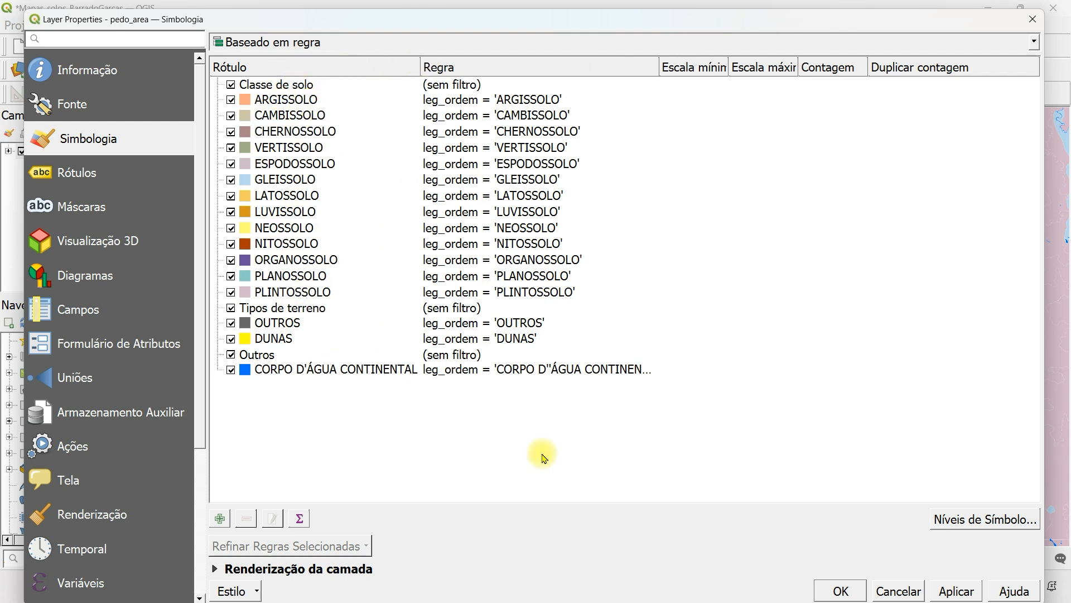
left_click(959, 592)
left_click(839, 590)
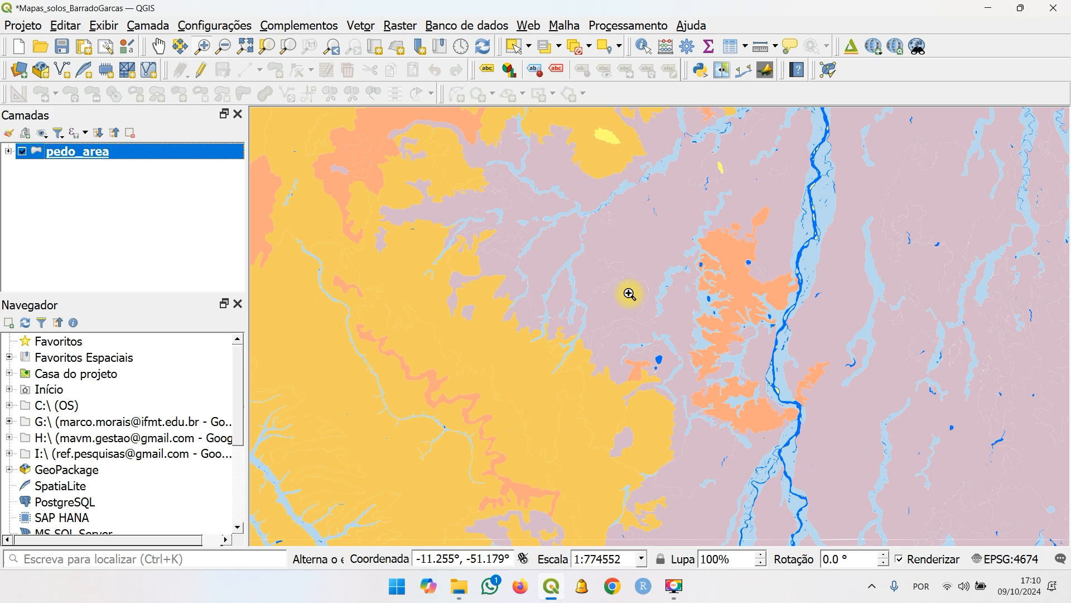
Step: Expand the pedo_area legend, examine its soil-order colours from ARGISSOLO to CORPO D'ÁGUA CONTINENTAL, and collapse it again
left_click(8, 151)
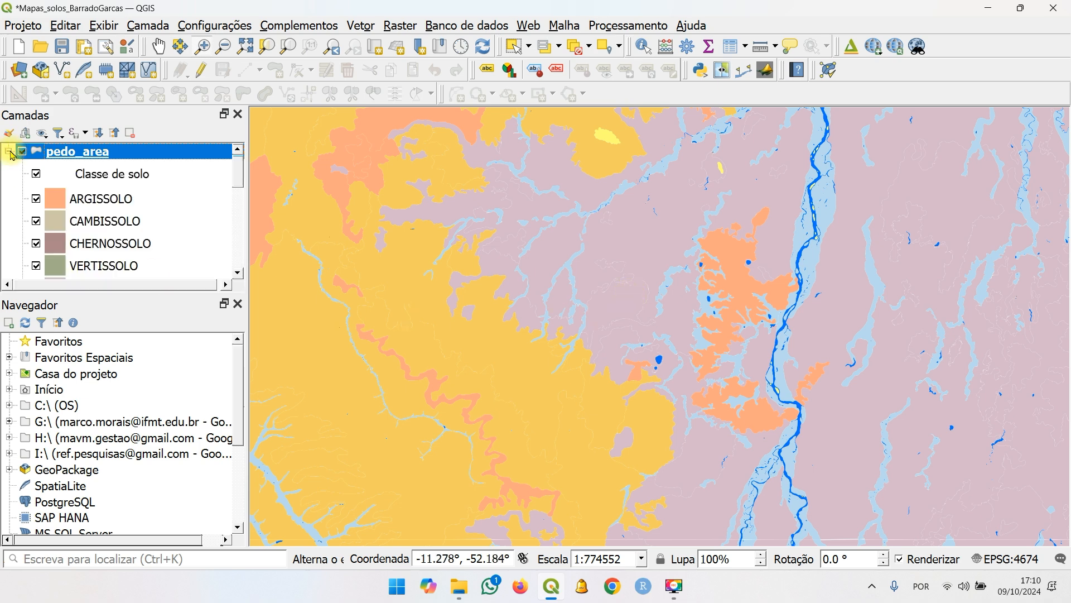
scroll(237, 173, "down", 2)
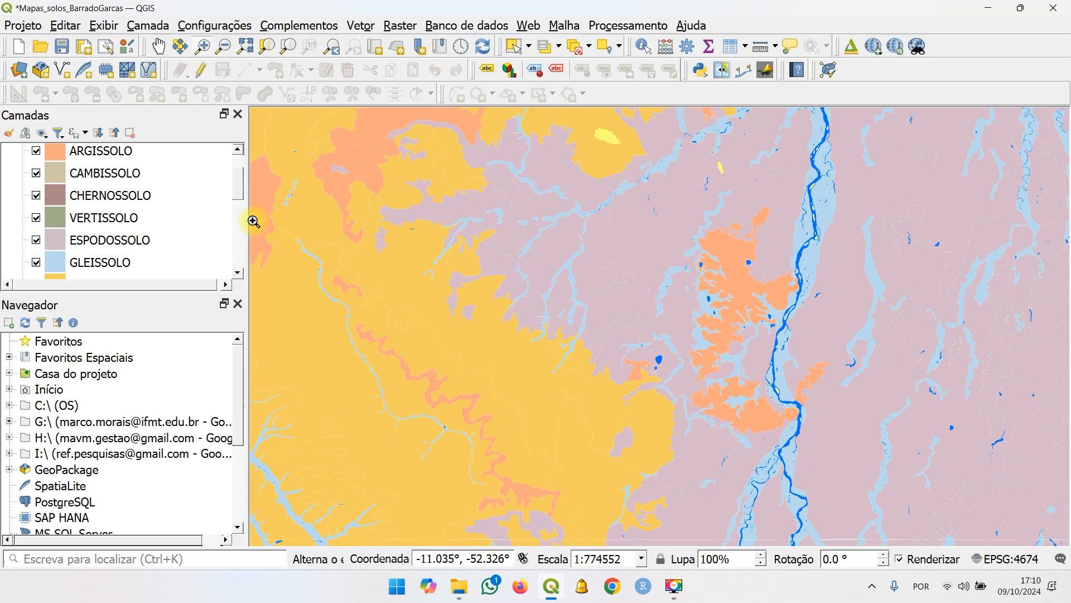
mouse_move(238, 195)
left_mouse_down()
mouse_move(244, 218)
mouse_move(239, 207)
left_mouse_up()
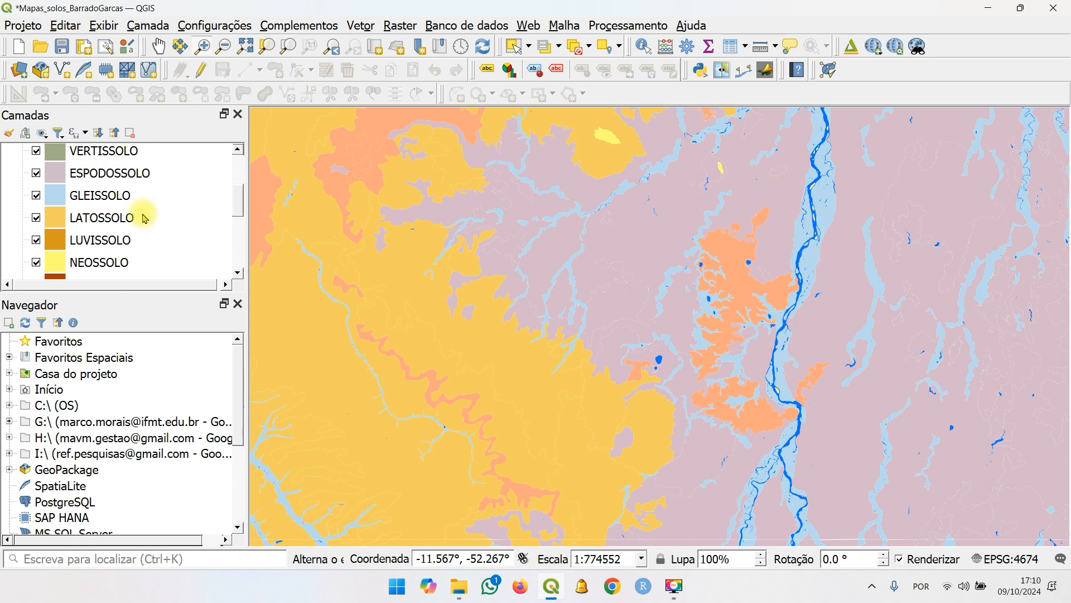
left_click_drag(234, 205, 248, 264)
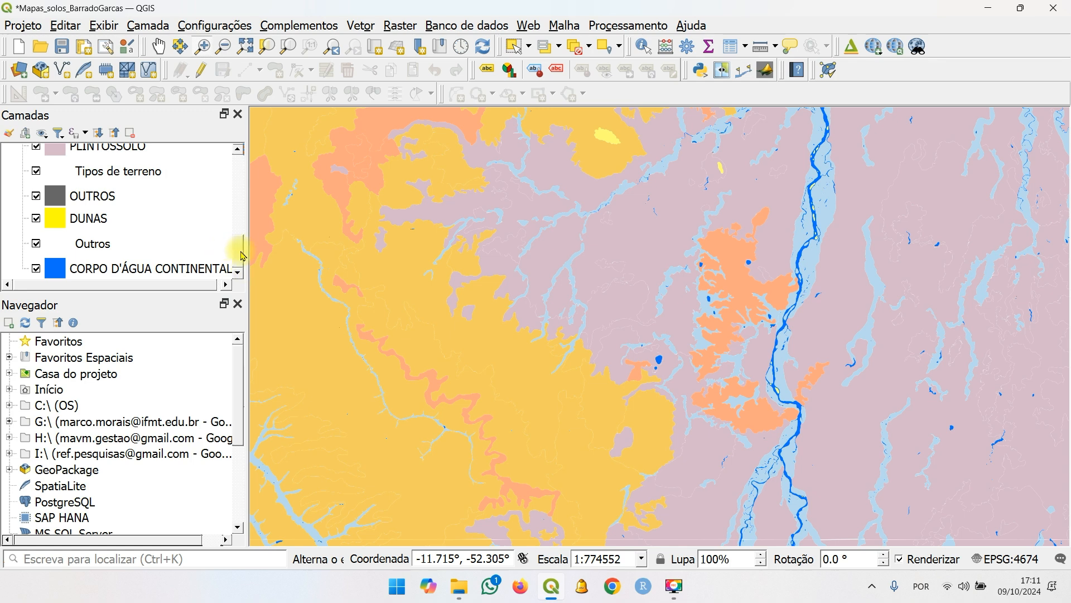
left_click_drag(242, 255, 238, 148)
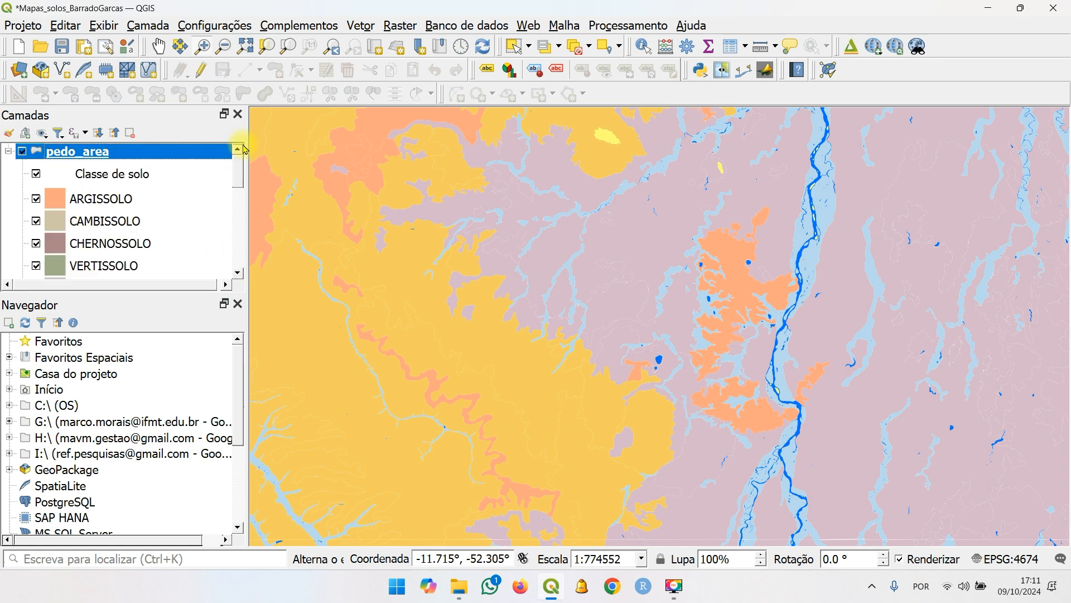
left_click(9, 151)
Step: Load the style file pedo_legenda3.qml from the Simbologia folder into the symbology of the pedo_area layer
right_click(85, 152)
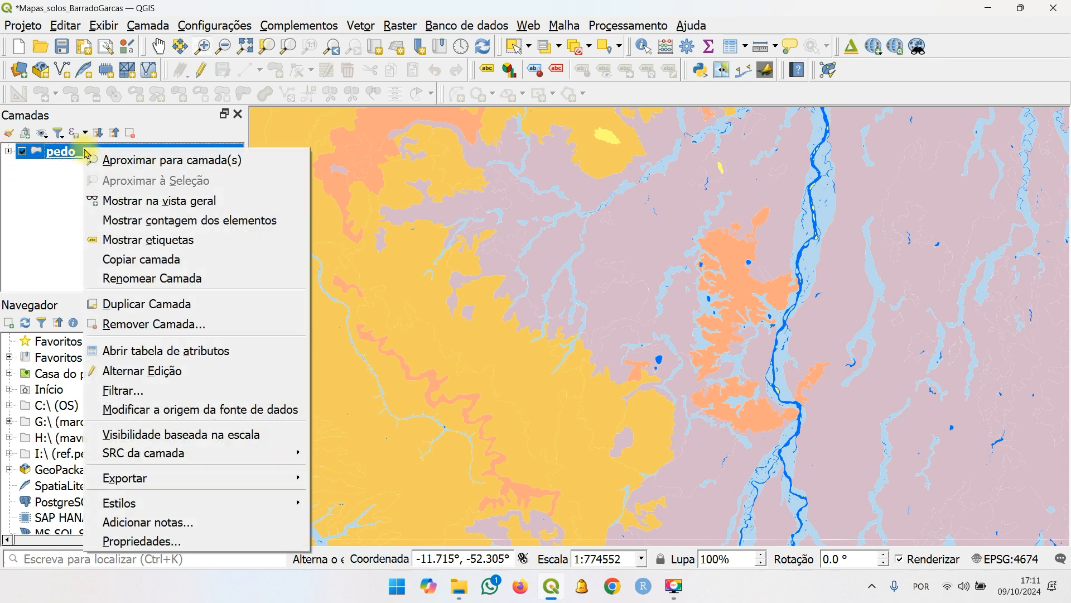
left_click(190, 541)
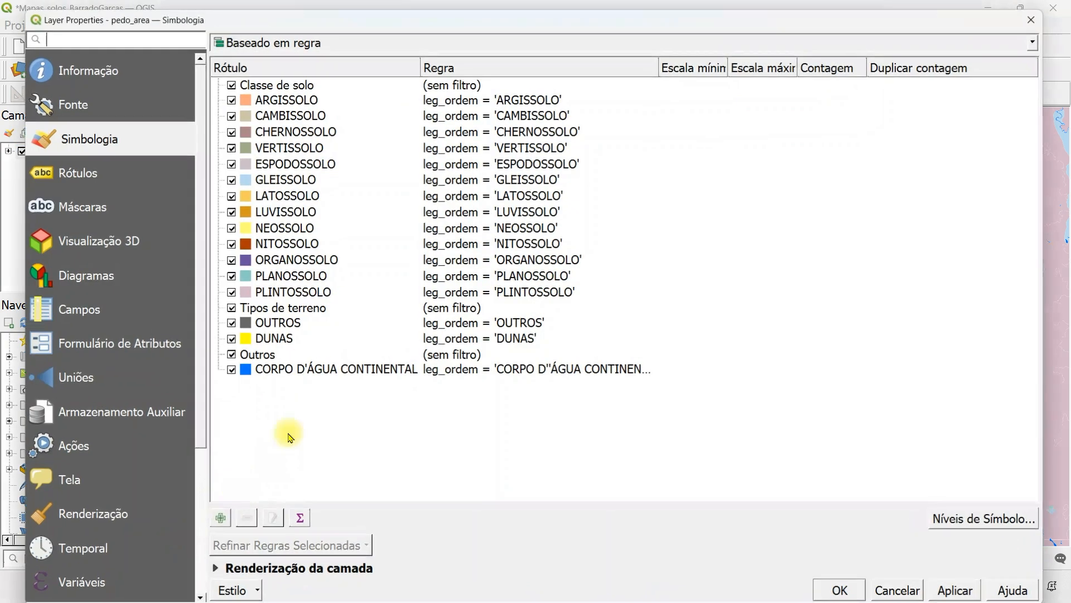
left_click(254, 591)
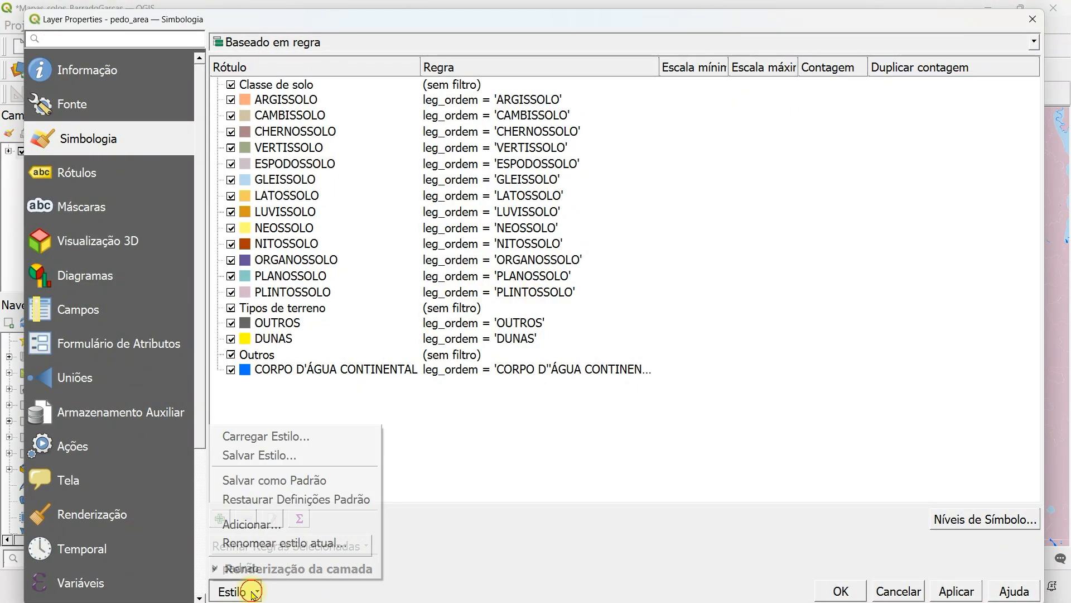
left_click(323, 441)
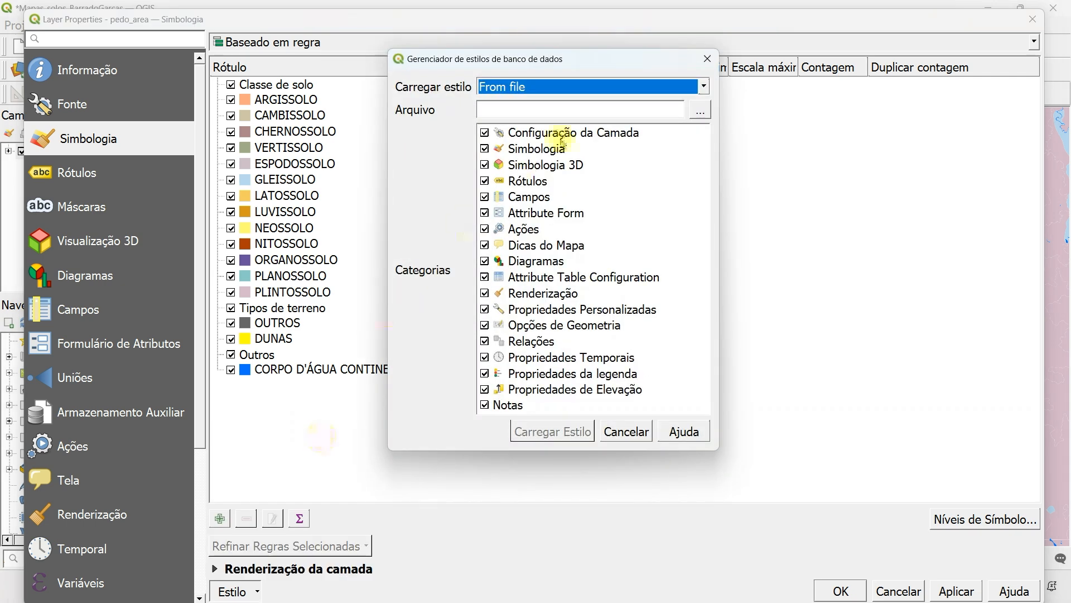
left_click(702, 110)
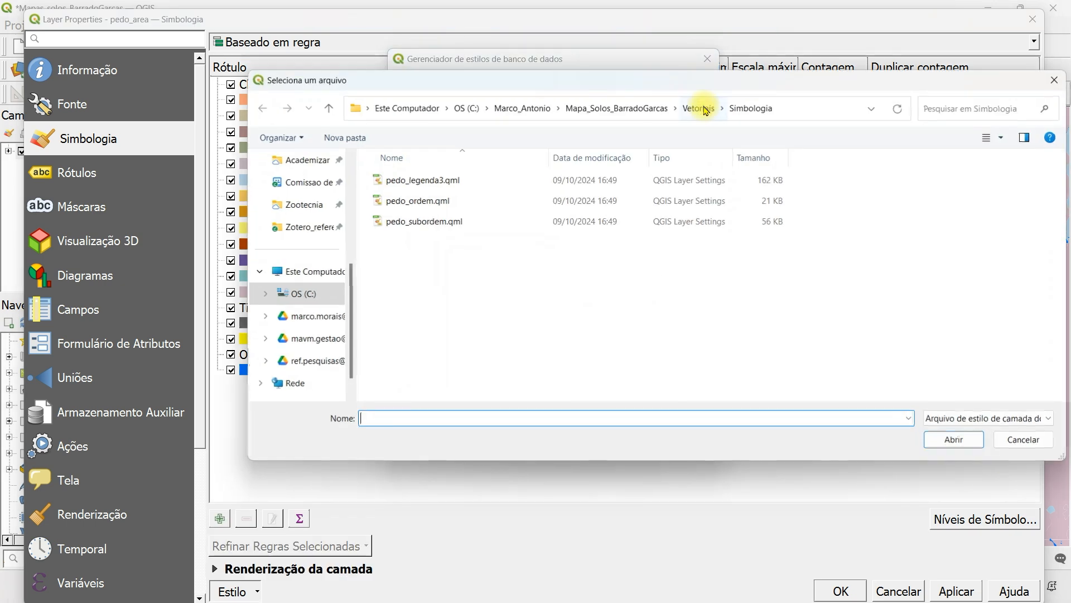
left_click(440, 184)
left_click(936, 440)
left_click(570, 435)
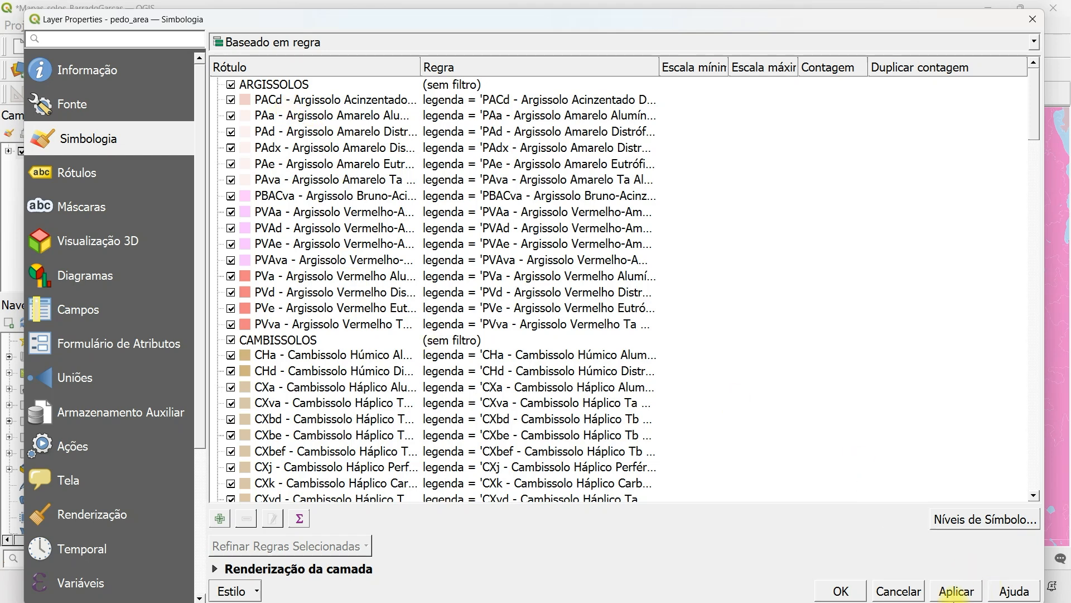
Step: Apply the detailed soil-legend symbology to pedo_area and zoom the map to the layer's full extent
left_click(956, 595)
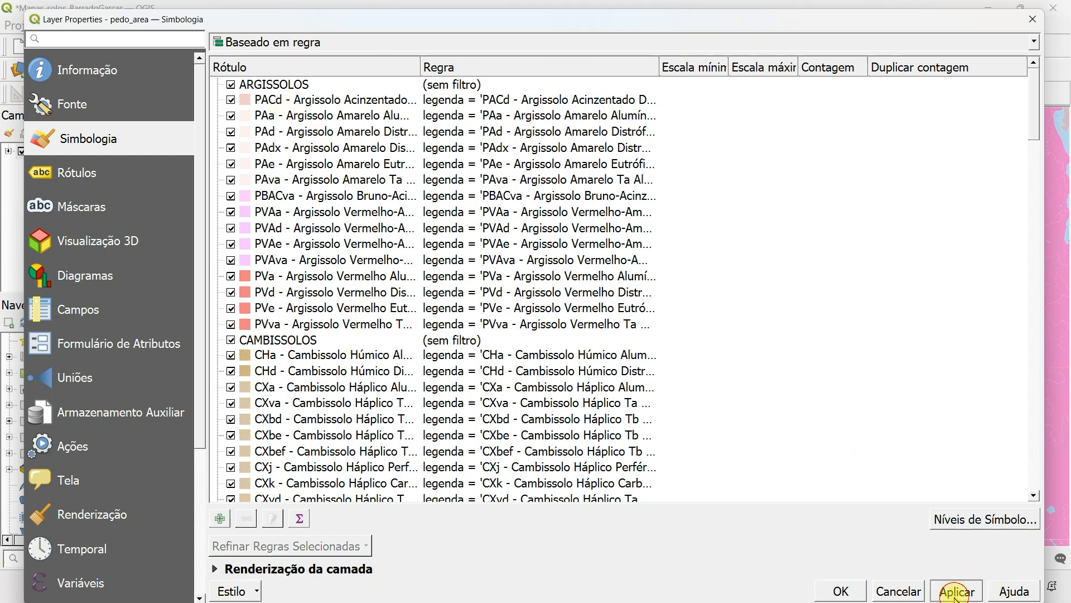
left_click(857, 591)
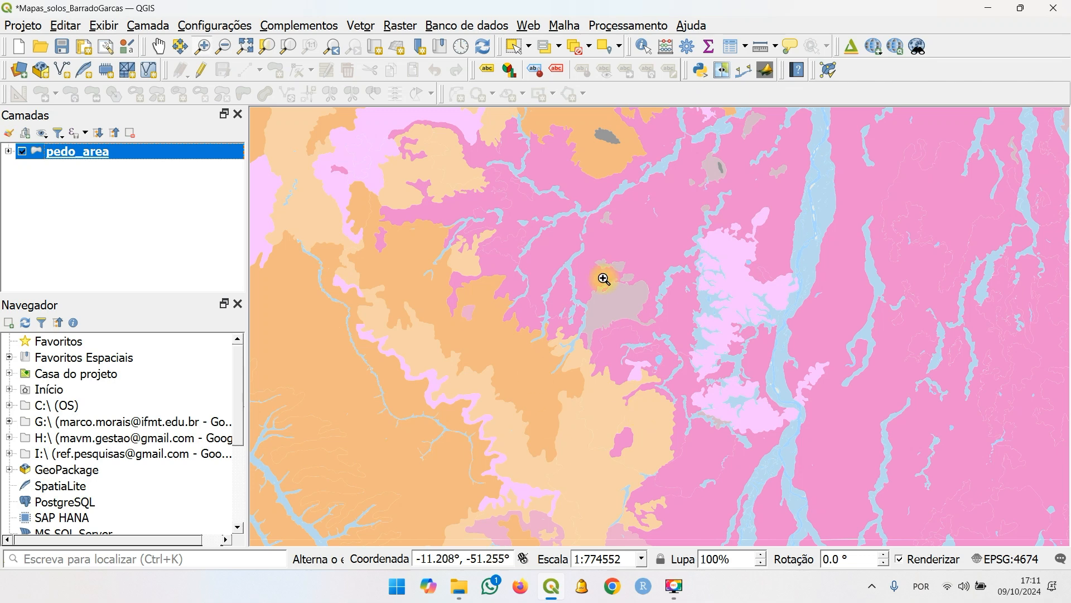
right_click(101, 160)
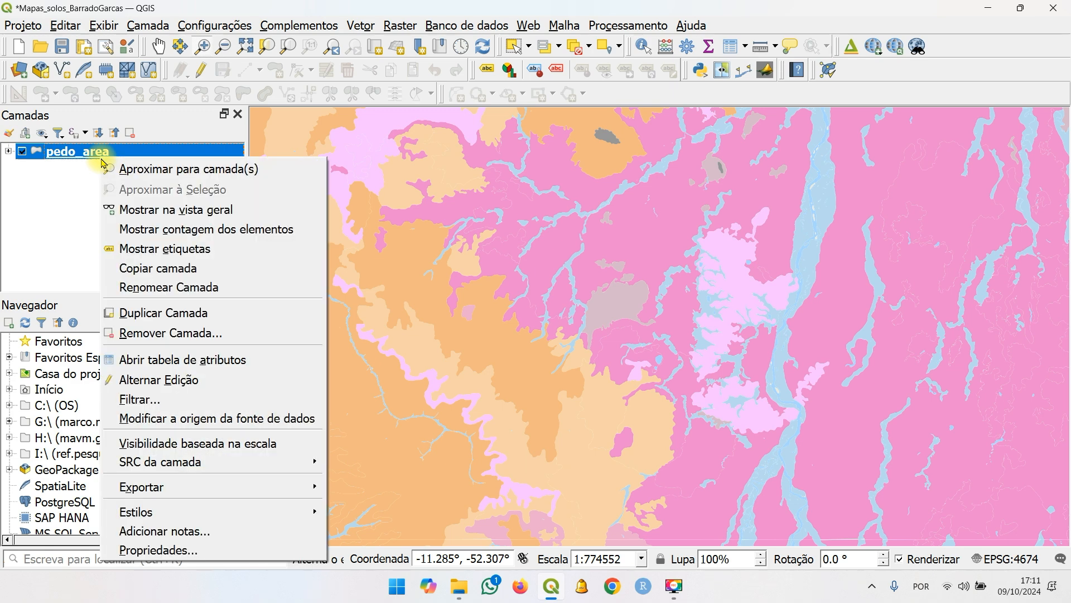
left_click(161, 173)
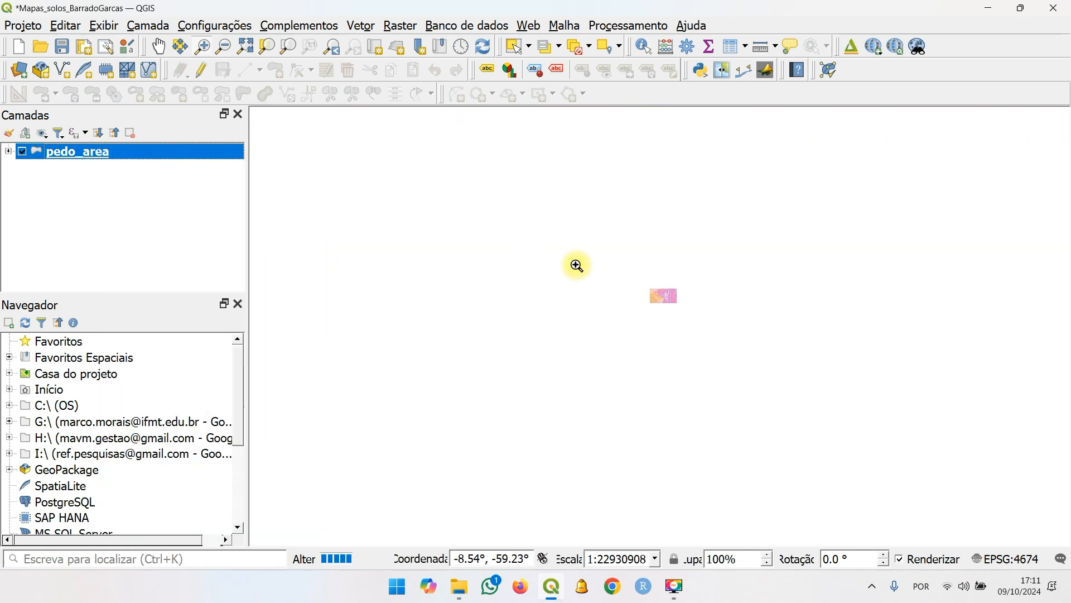